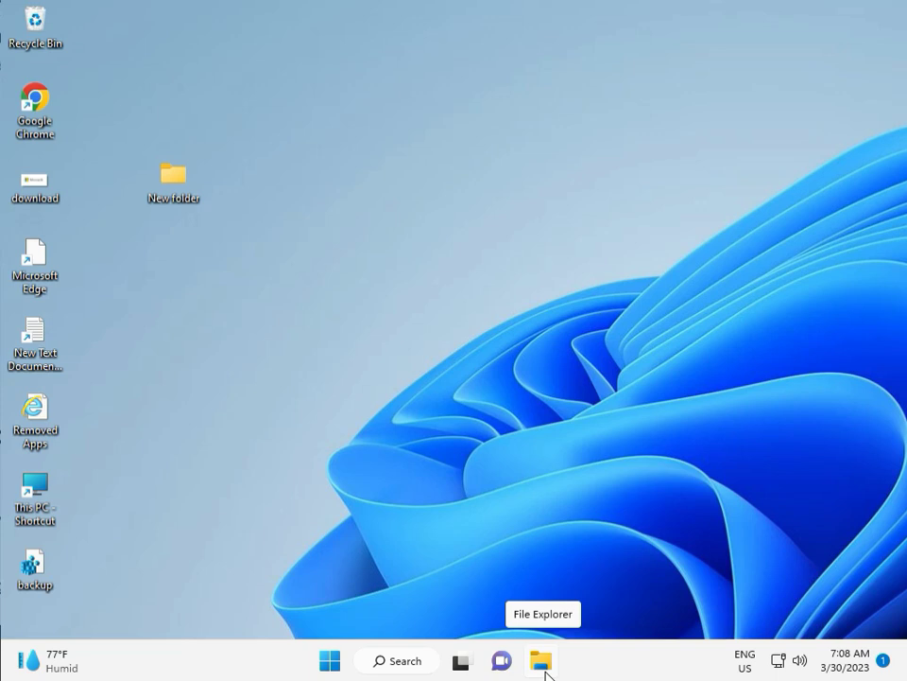
- Open Settings from Start and scroll the System page down to Troubleshoot
left_click(330, 659)
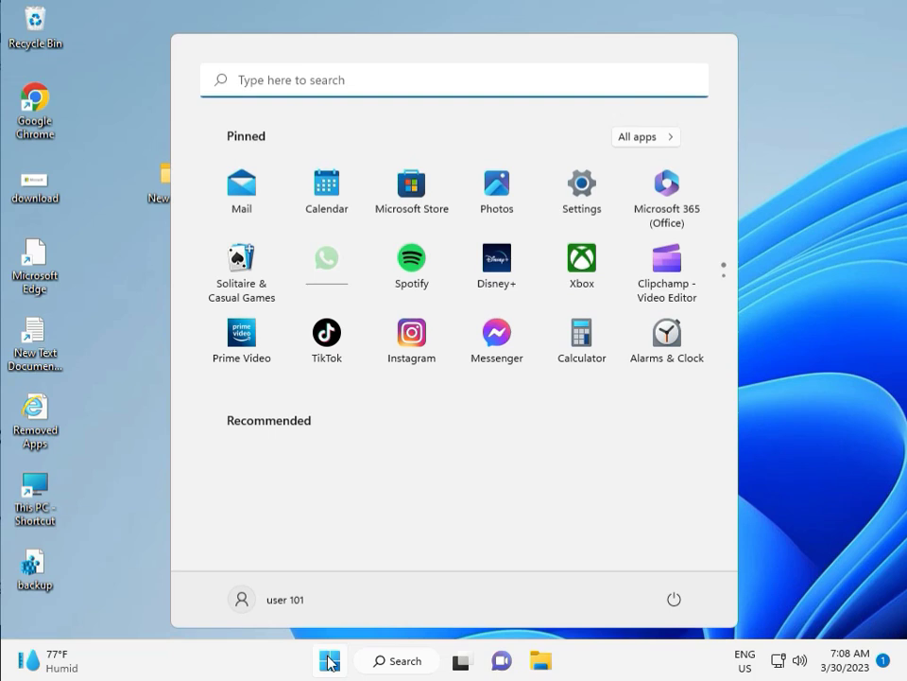
left_click(583, 189)
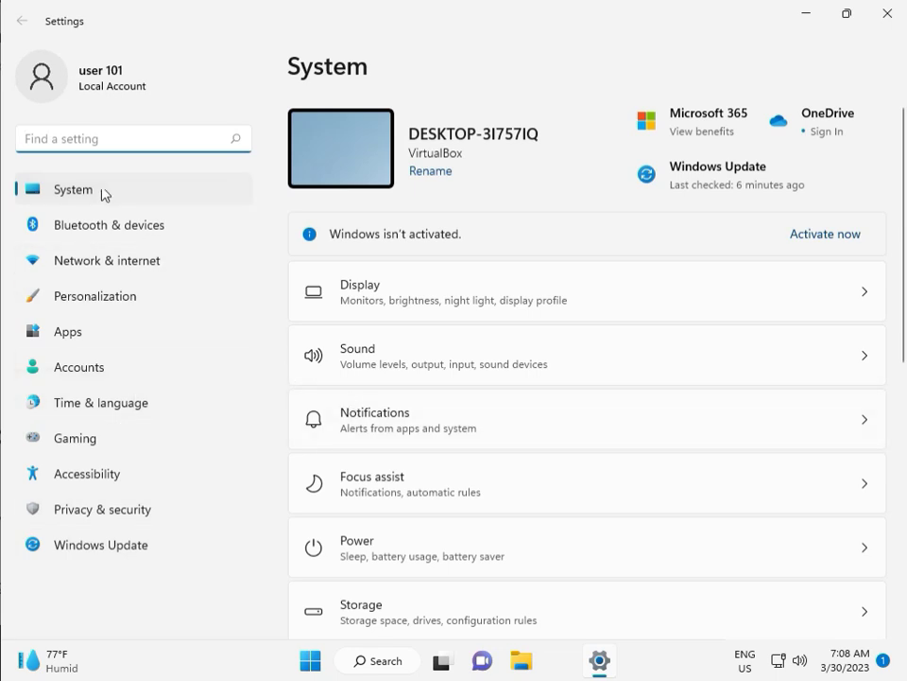
scroll(450, 480, "down", 3)
scroll(454, 510, "down", 1)
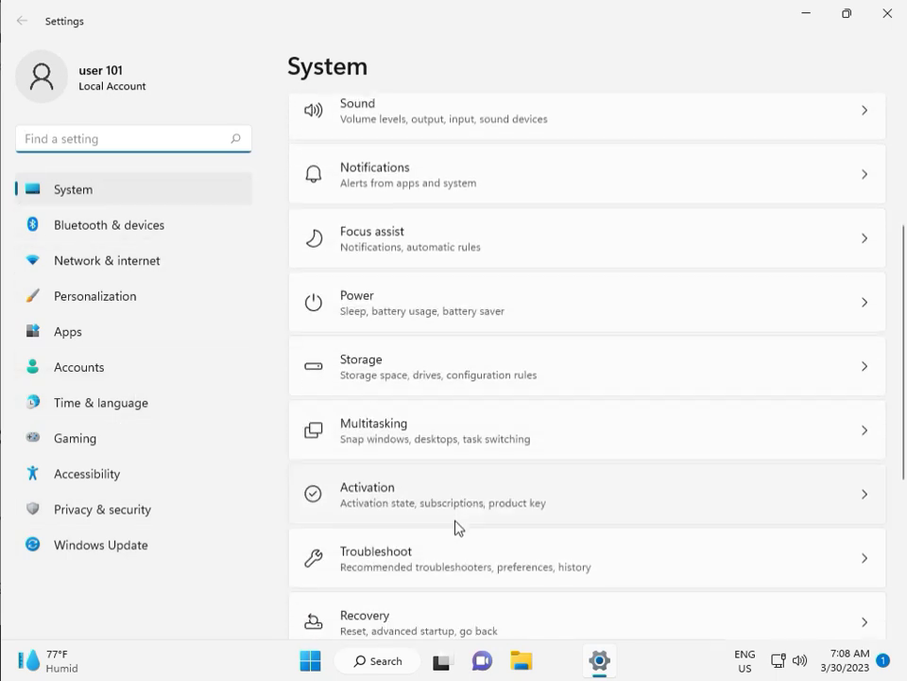
- Go into Troubleshoot and show the Other troubleshooters list
left_click(463, 562)
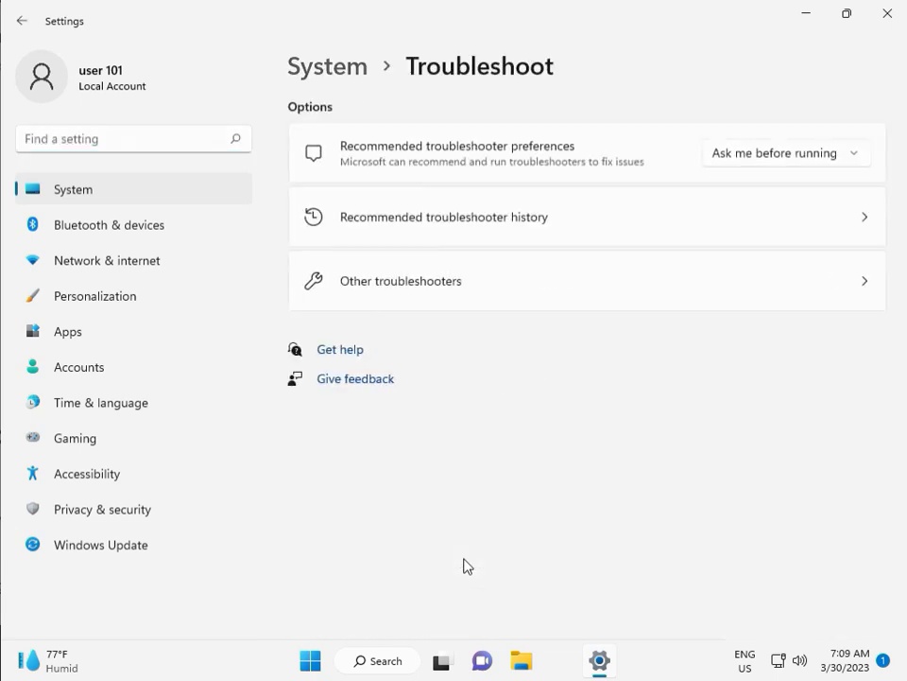
left_click(393, 287)
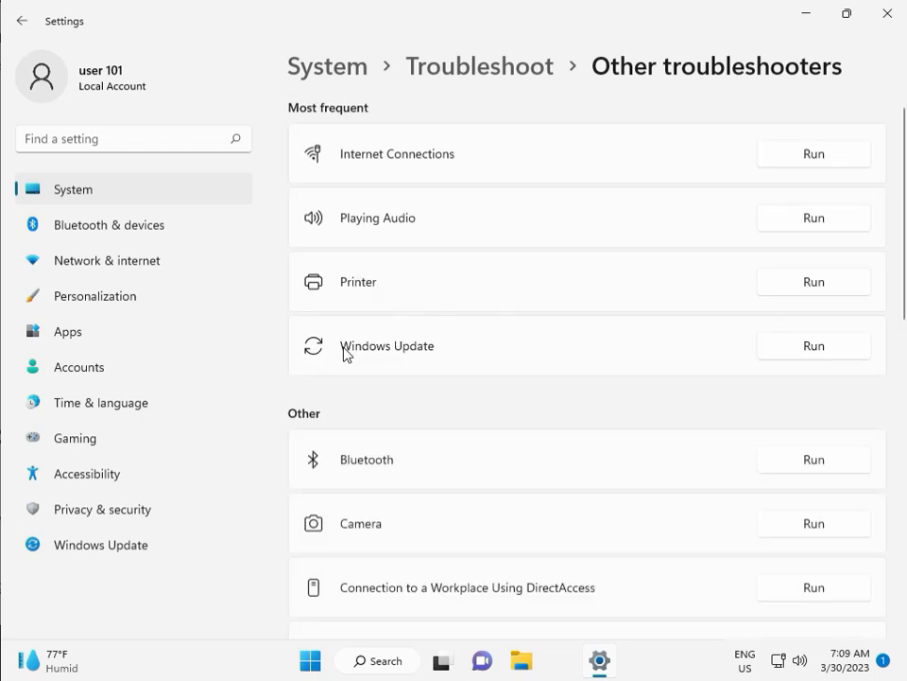
- Run the Windows Update troubleshooter to completion, then close it and Settings
left_click(809, 350)
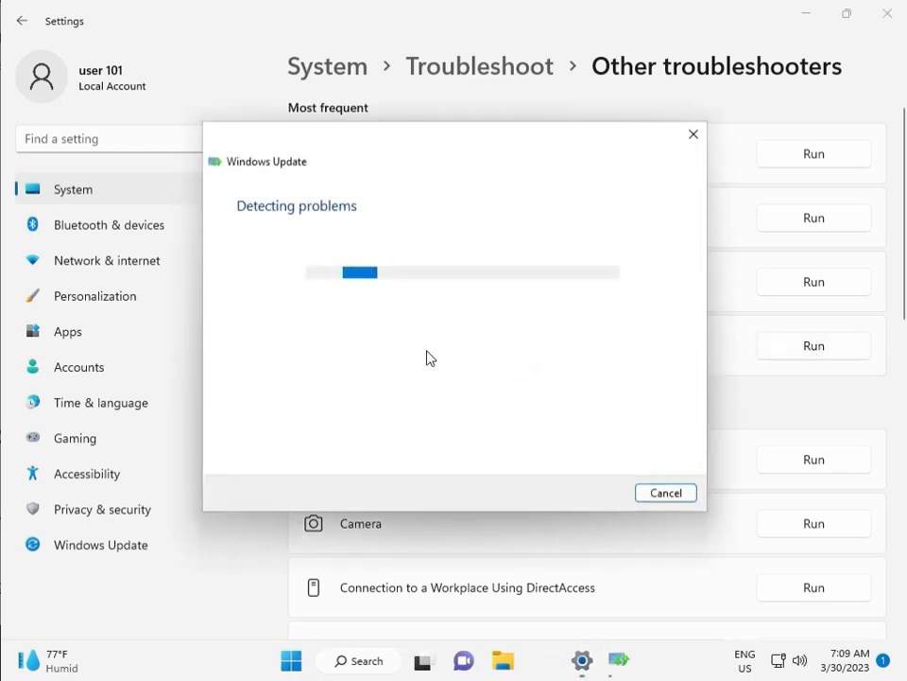
left_click_drag(427, 147, 306, 106)
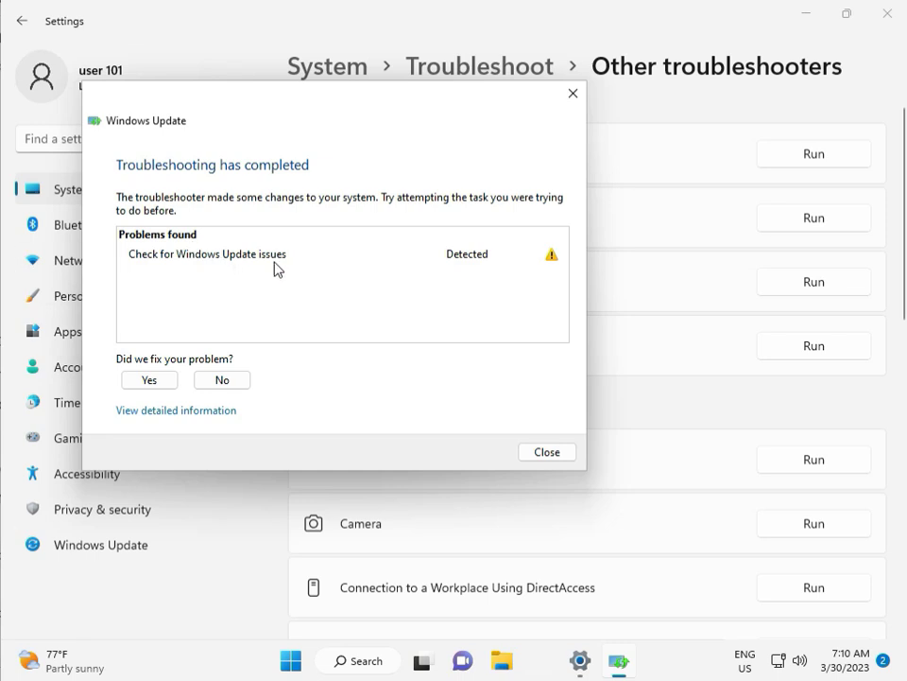
left_click(548, 458)
left_click(897, 28)
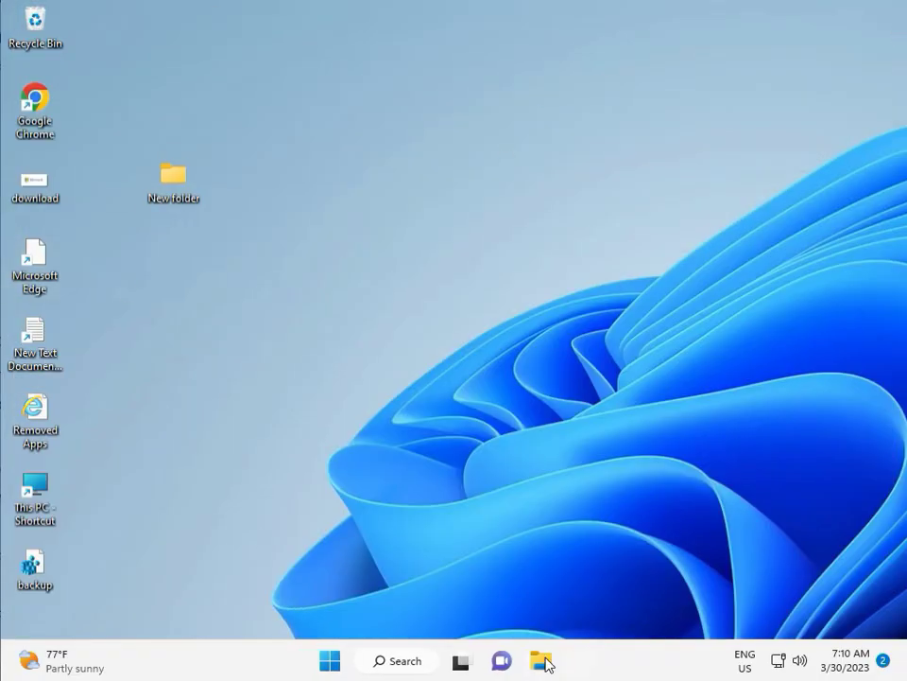
- Open File Explorer and browse to This PC > Local Disk (C:) > Windows
left_click(544, 662)
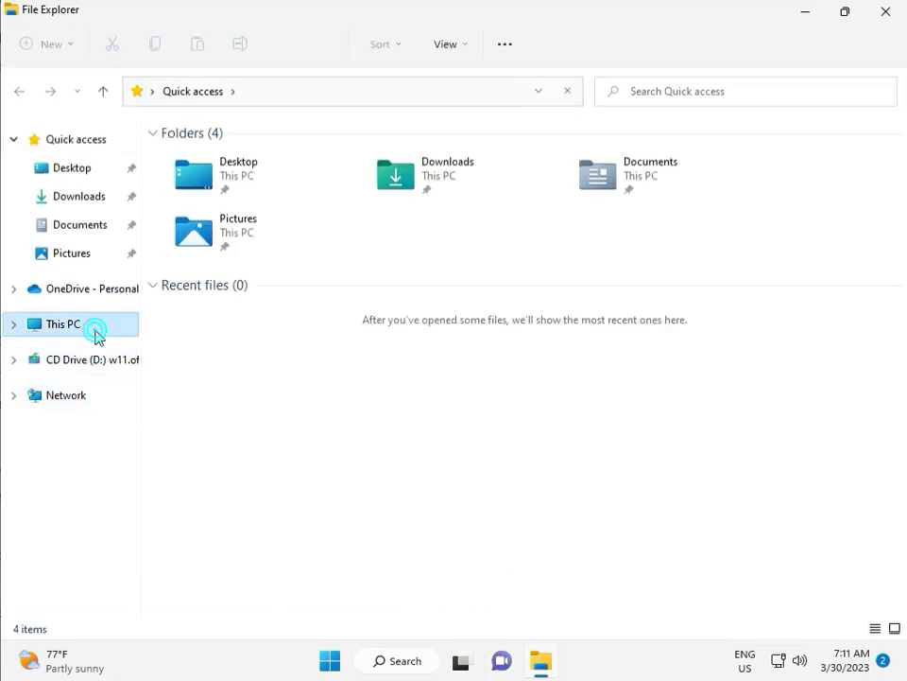
left_click(95, 331)
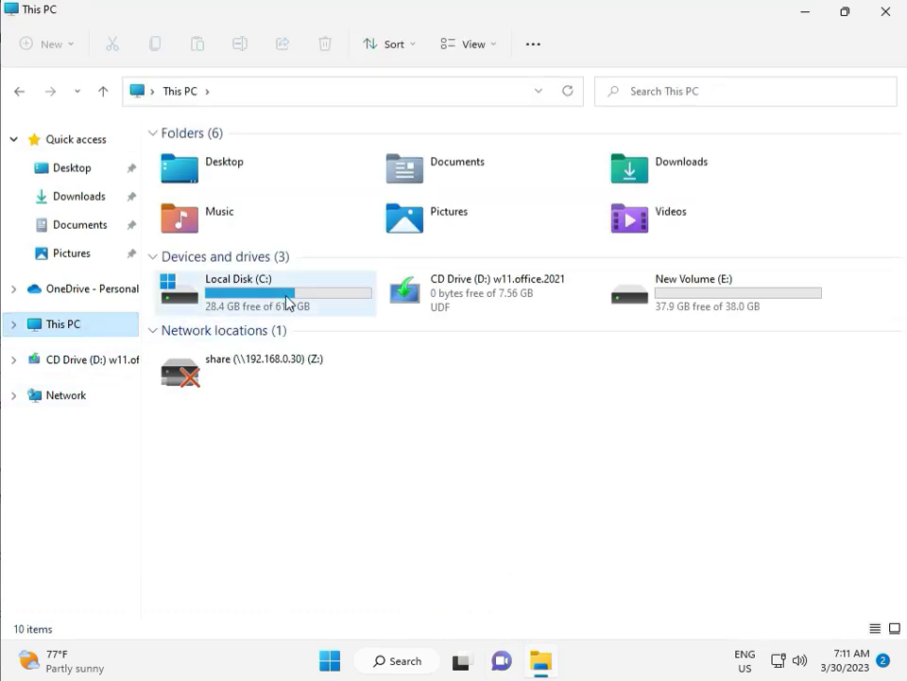
double_click(283, 295)
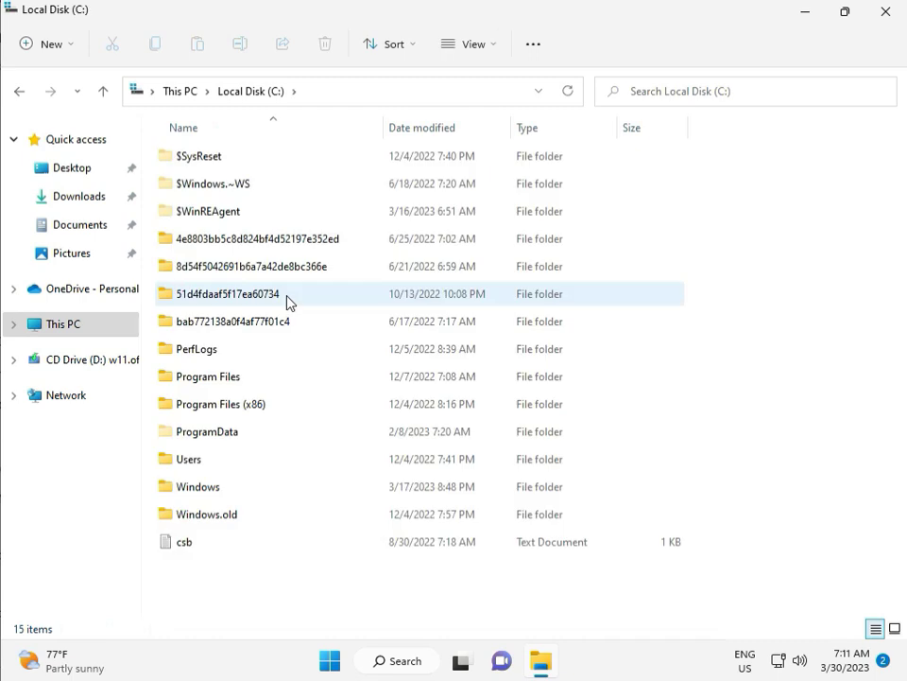
left_click(235, 488)
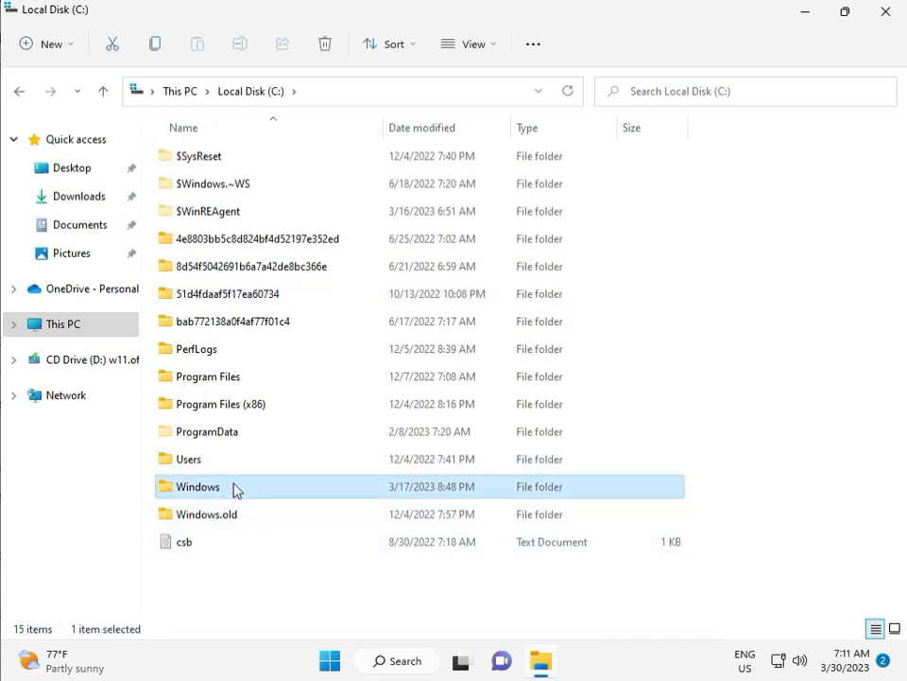
double_click(235, 488)
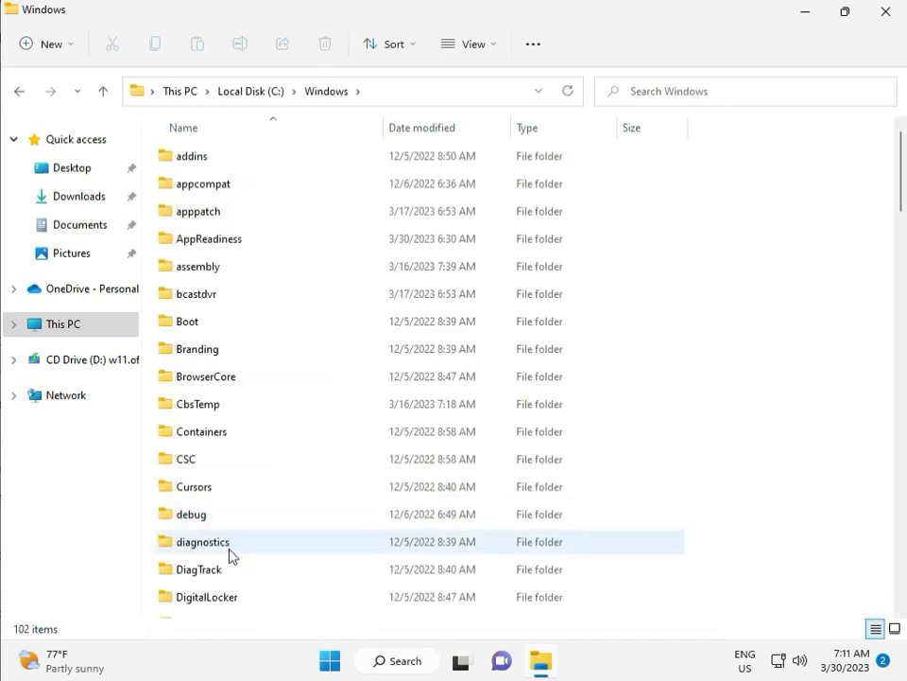
- Open the SoftwareDistribution folder inside C:\Windows
scroll(330, 538, "down", 8)
scroll(330, 540, "down", 3)
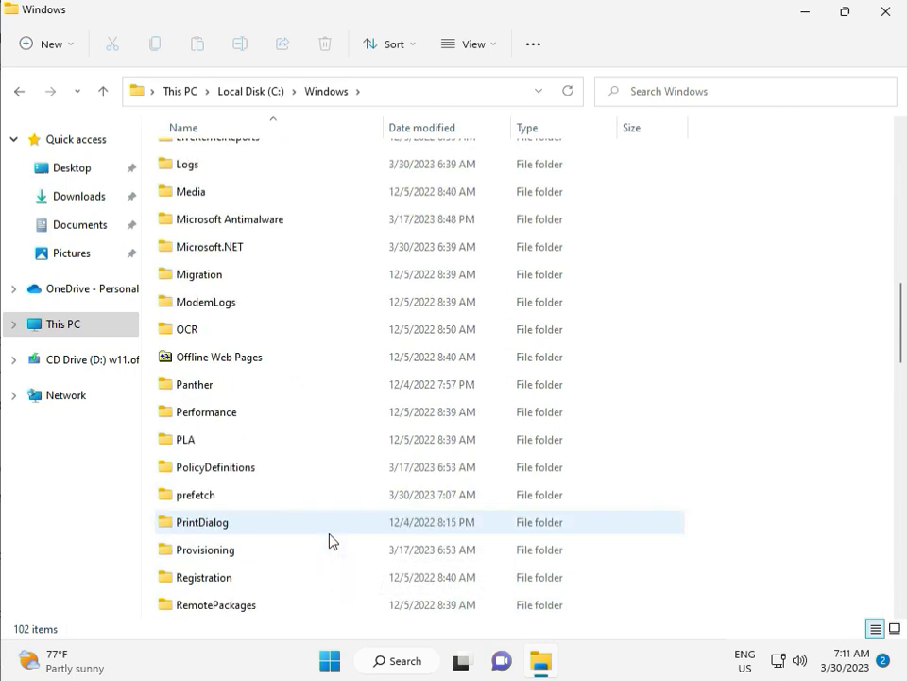
scroll(330, 540, "down", 4)
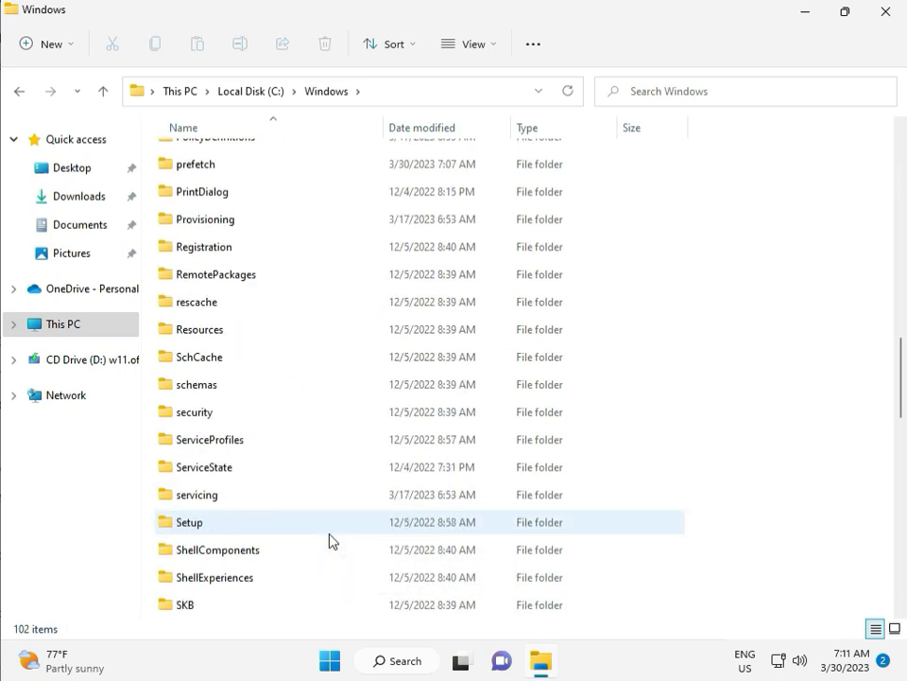
scroll(324, 536, "down", 2)
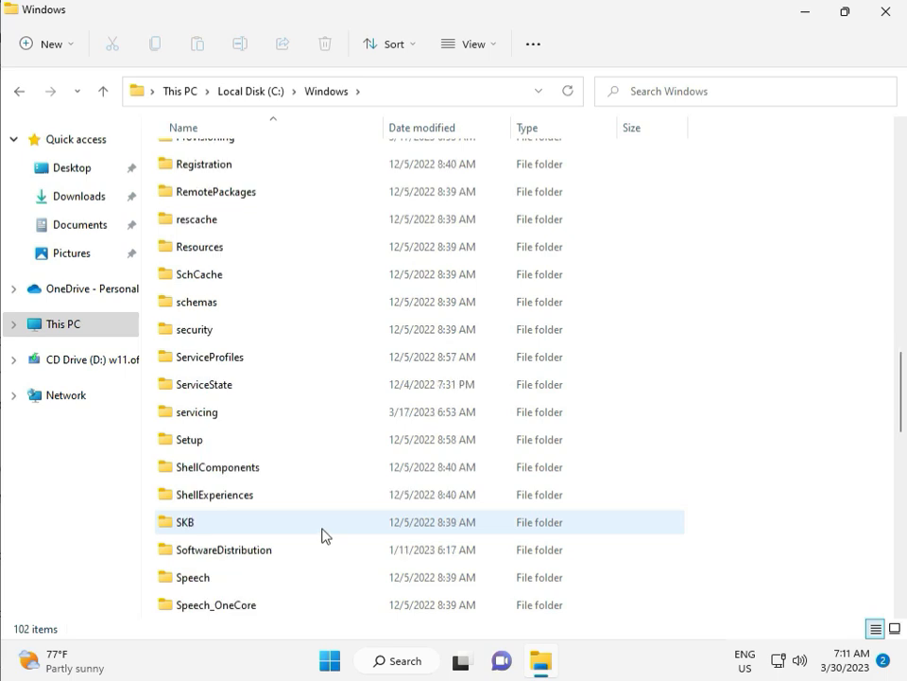
left_click(245, 471)
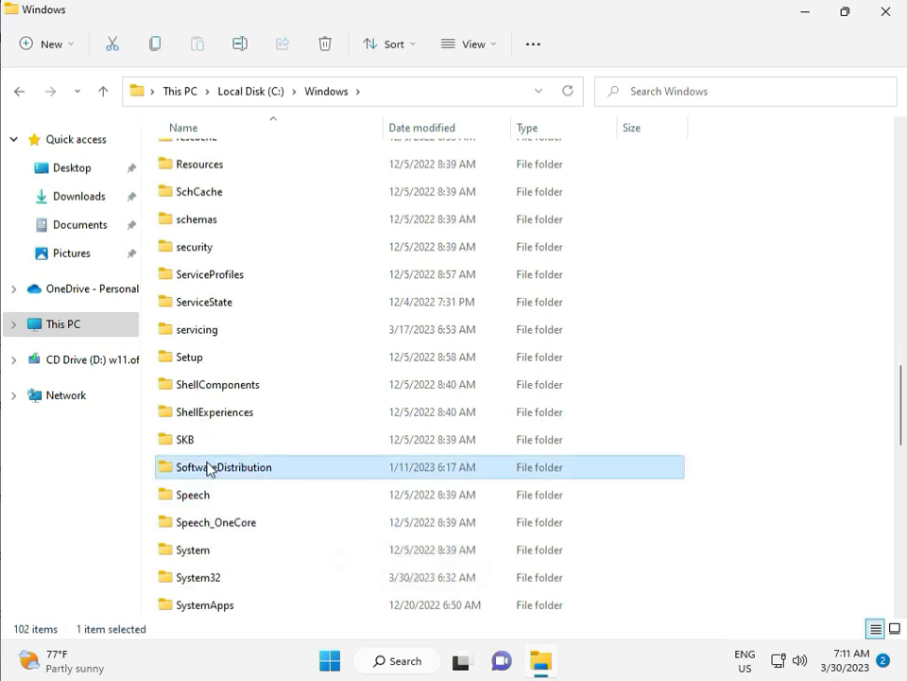
double_click(233, 469)
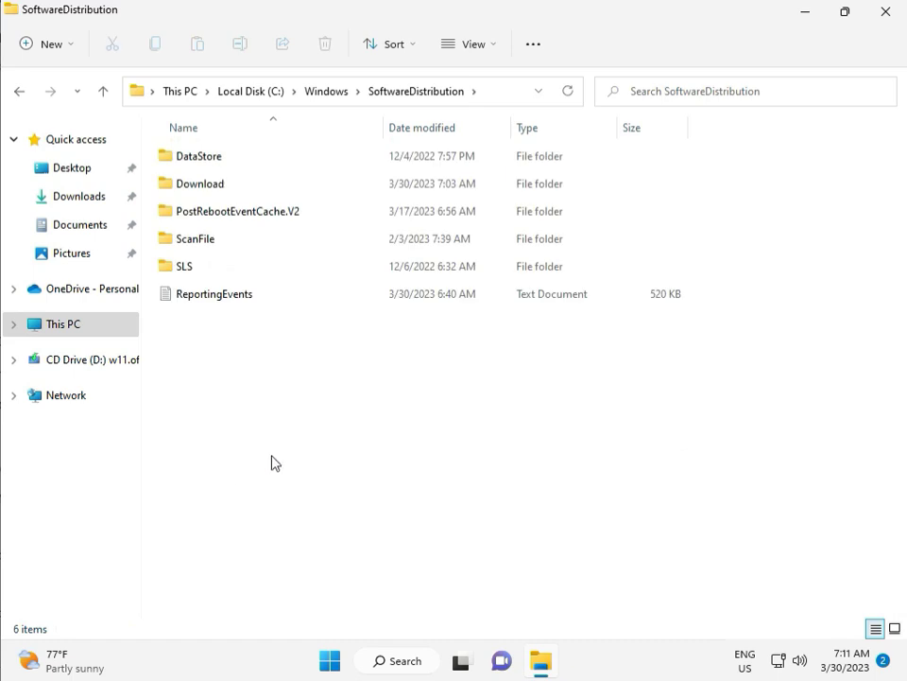
mouse_move(471, 677)
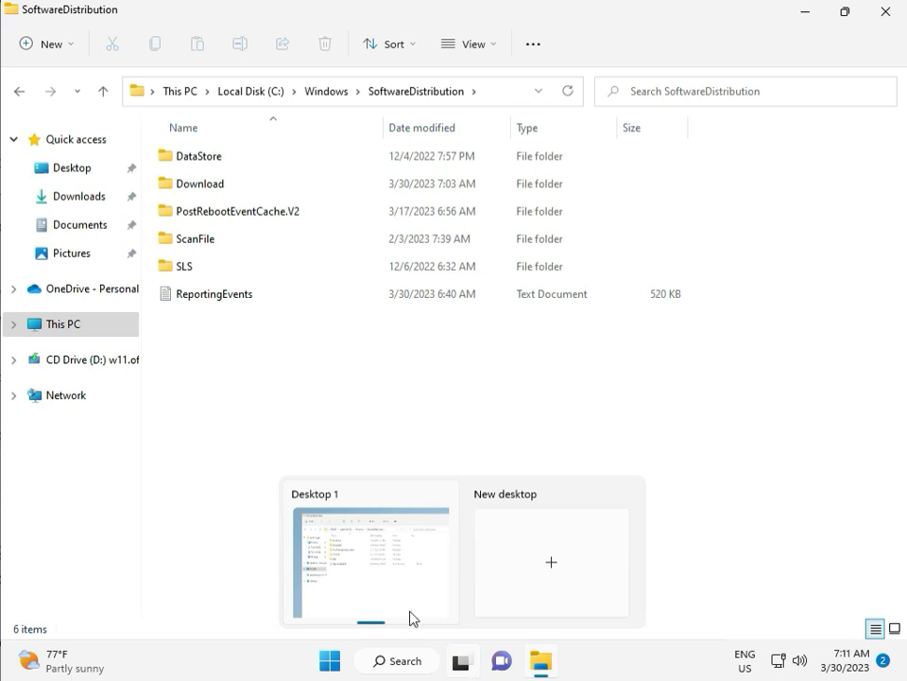
- Delete all 12 items in SoftwareDistribution\Download with admin permission, then close Explorer
double_click(229, 185)
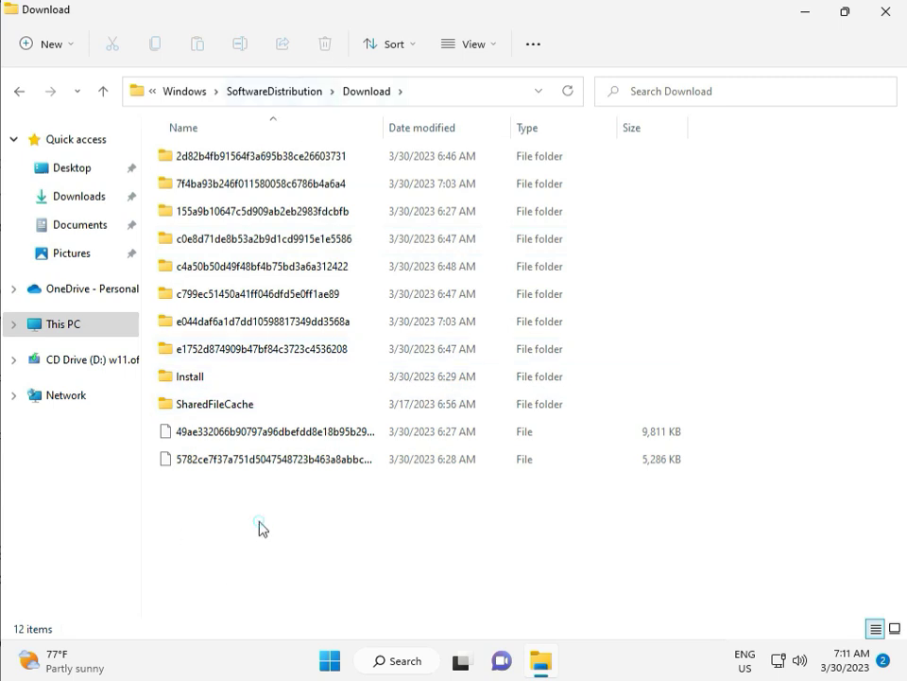
left_click_drag(260, 521, 271, 167)
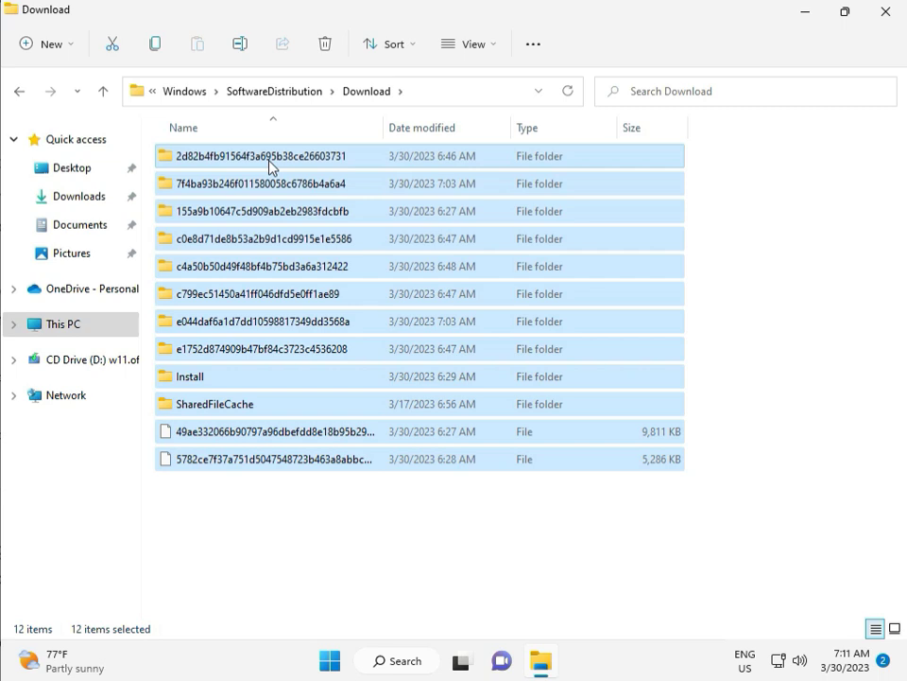
key("Delete")
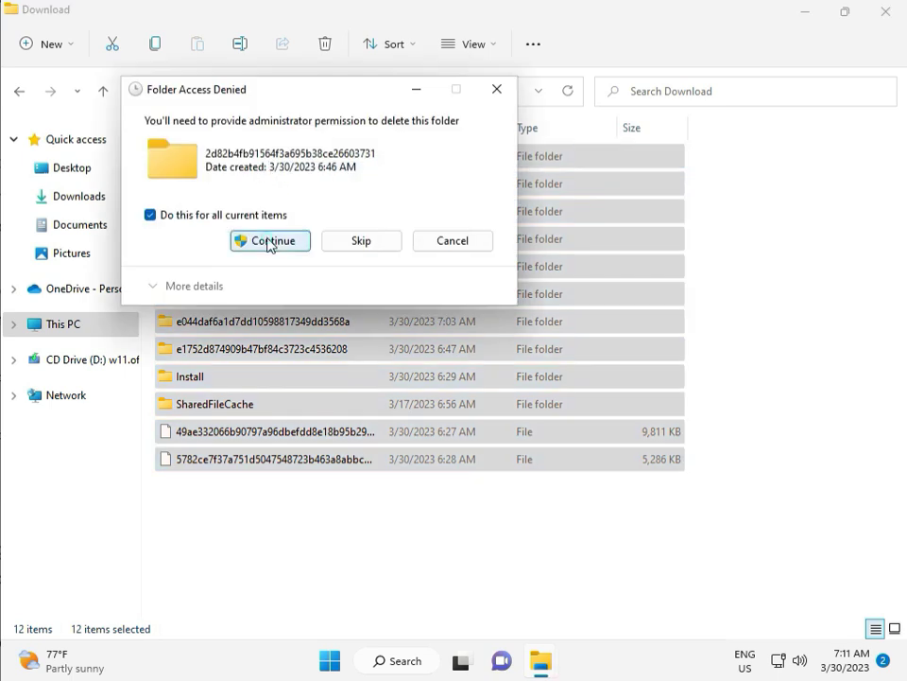
left_click(269, 242)
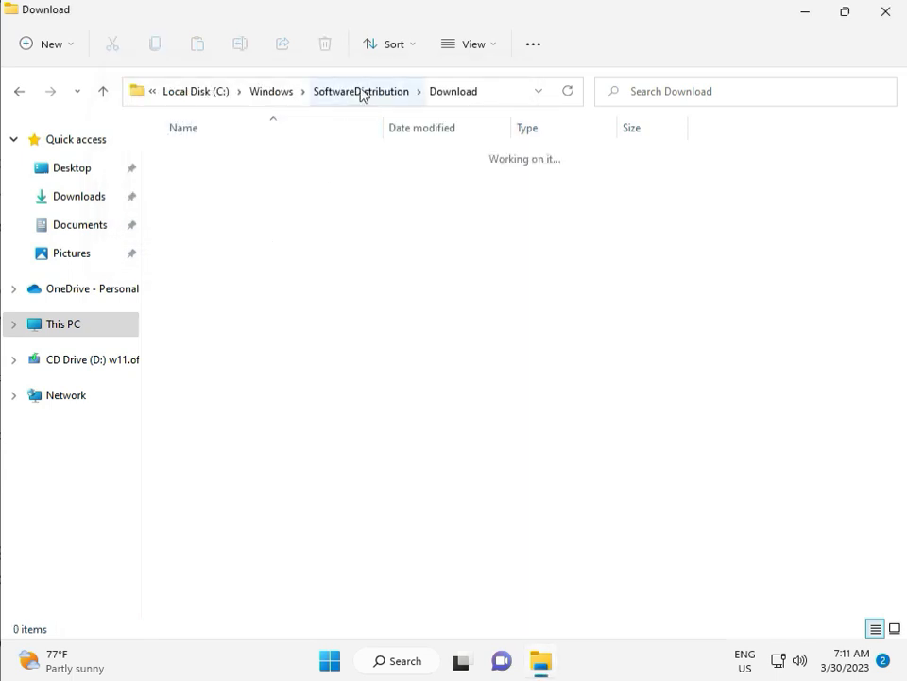
left_click(362, 92)
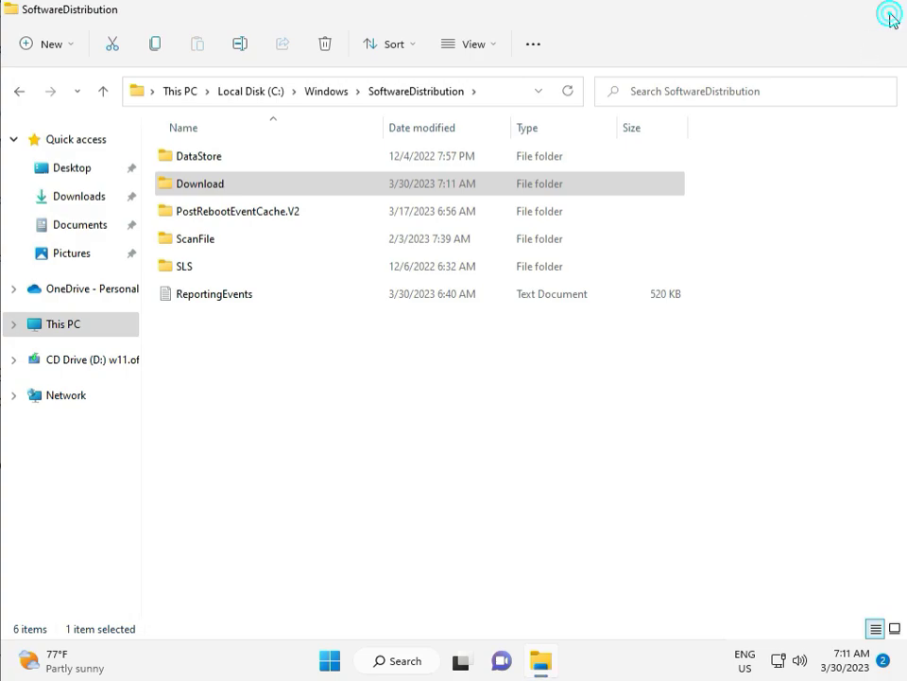
left_click(886, 14)
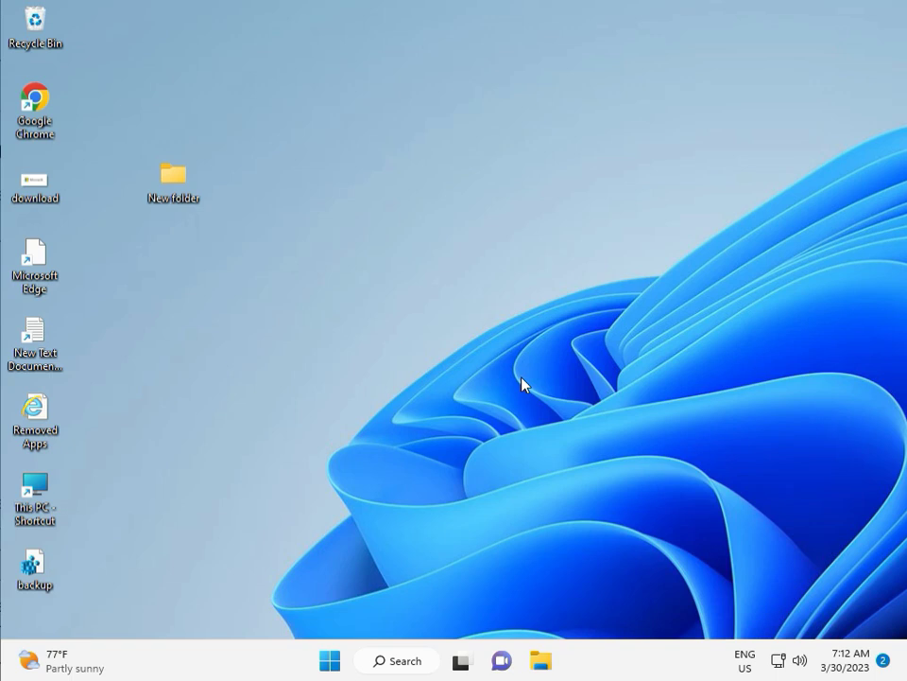
- Launch the Services console and restart the Windows Update service
key("super+r")
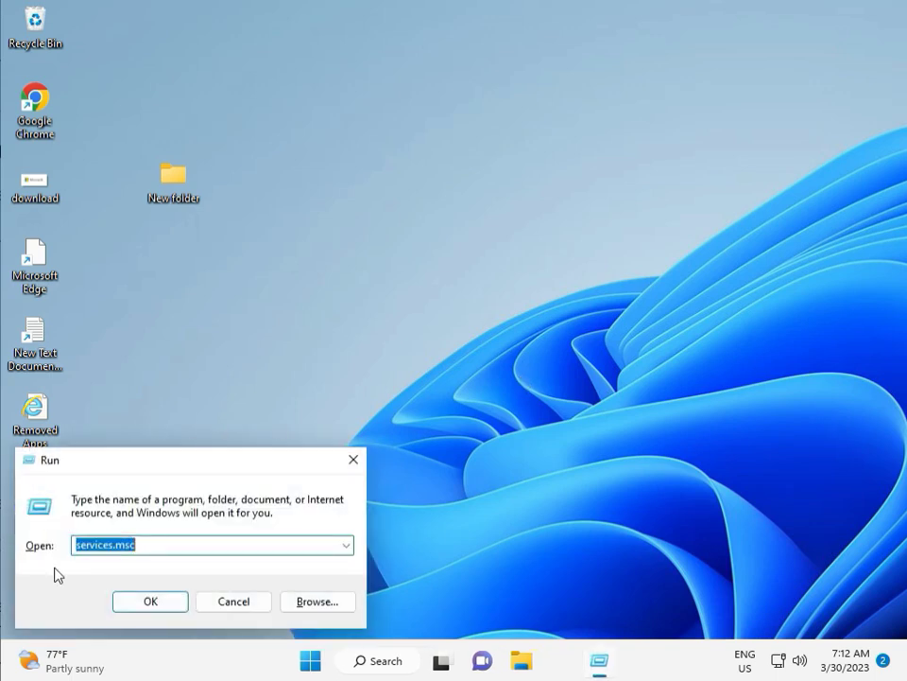
left_click(151, 601)
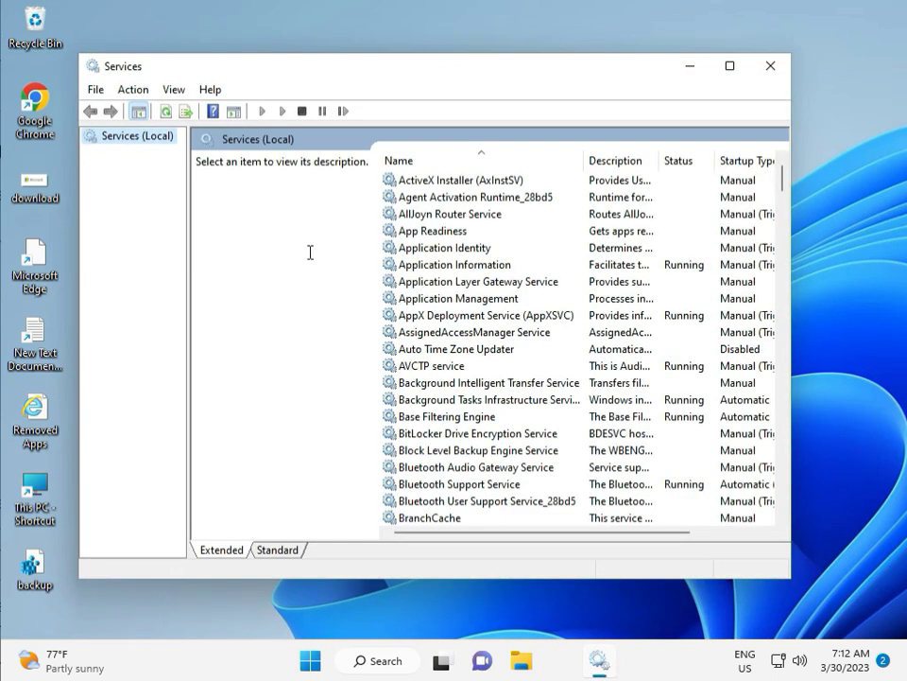
left_click(505, 282)
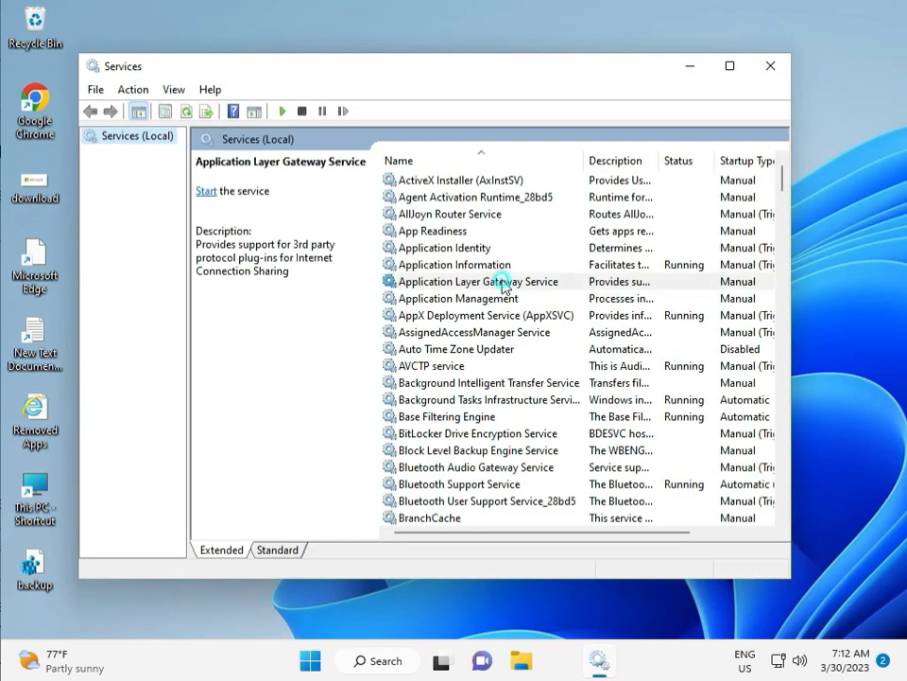
key("w")
scroll(467, 390, "down", 3)
scroll(467, 472, "down", 7)
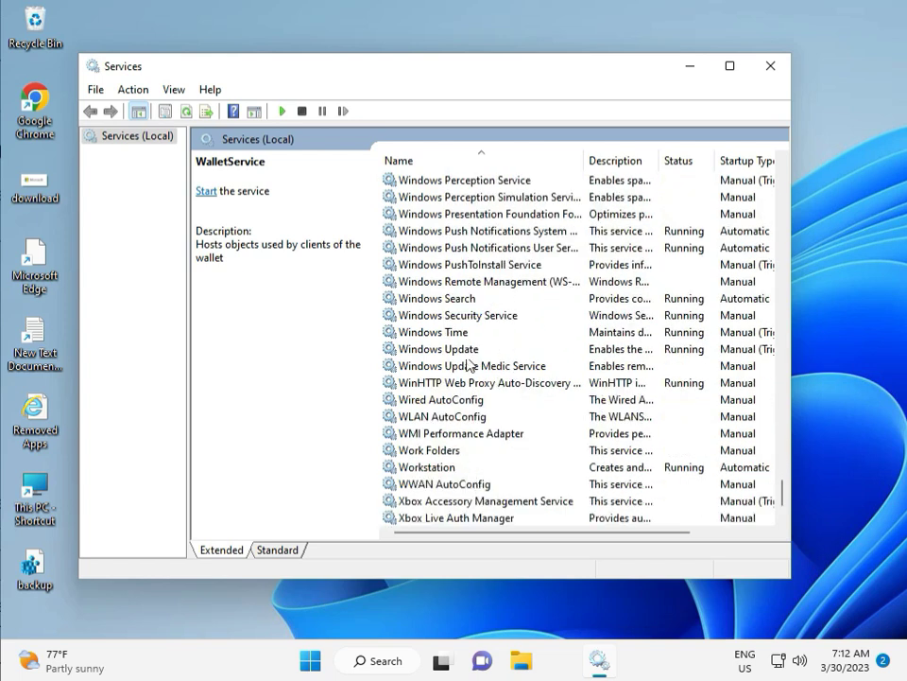
left_click(469, 349)
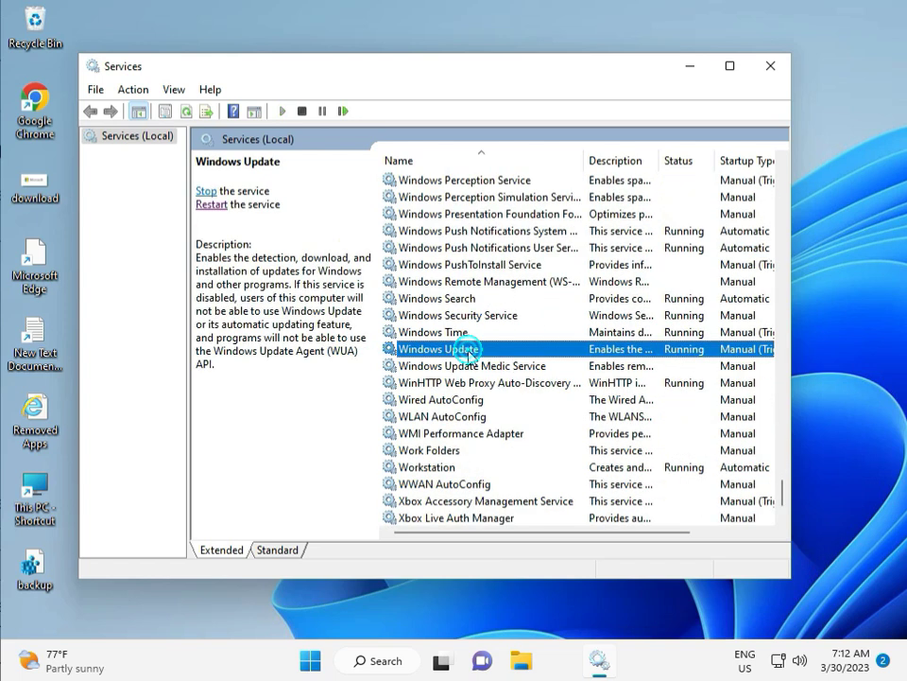
left_click(214, 205)
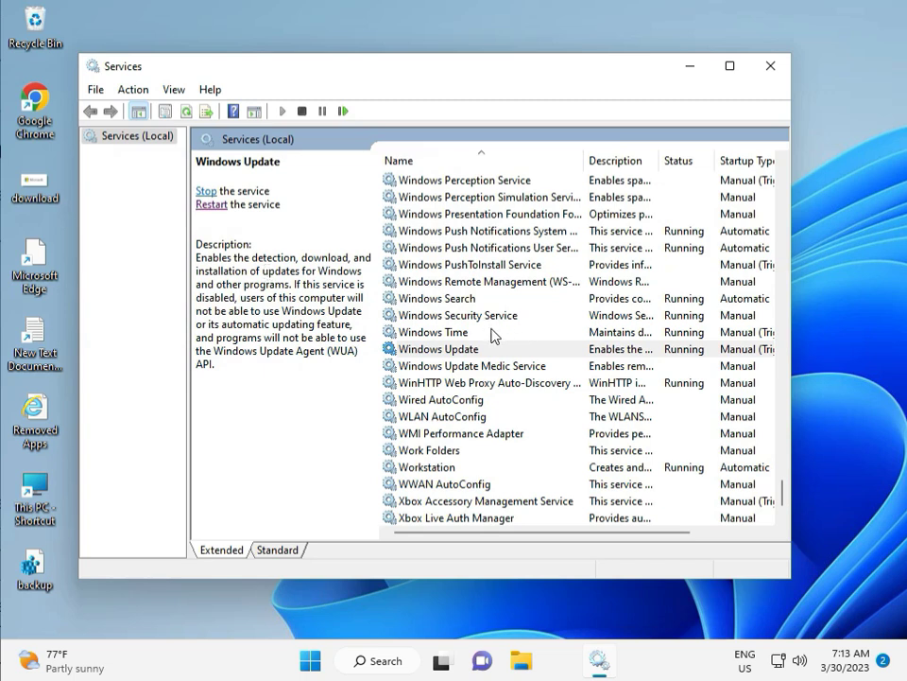
- Set Windows Update's startup type to Automatic, apply it, and close Services
double_click(462, 351)
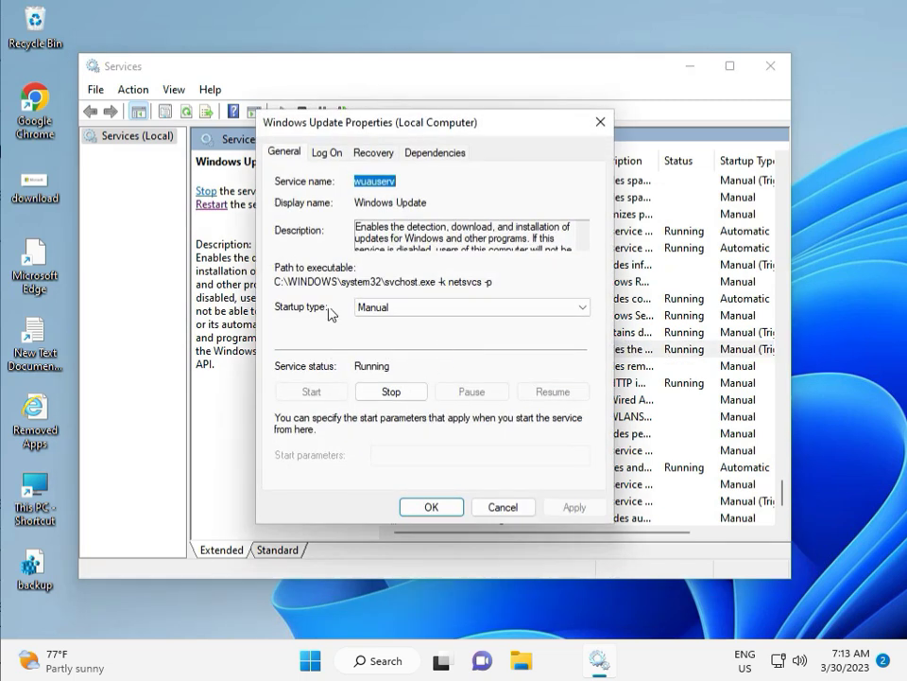
left_click(382, 308)
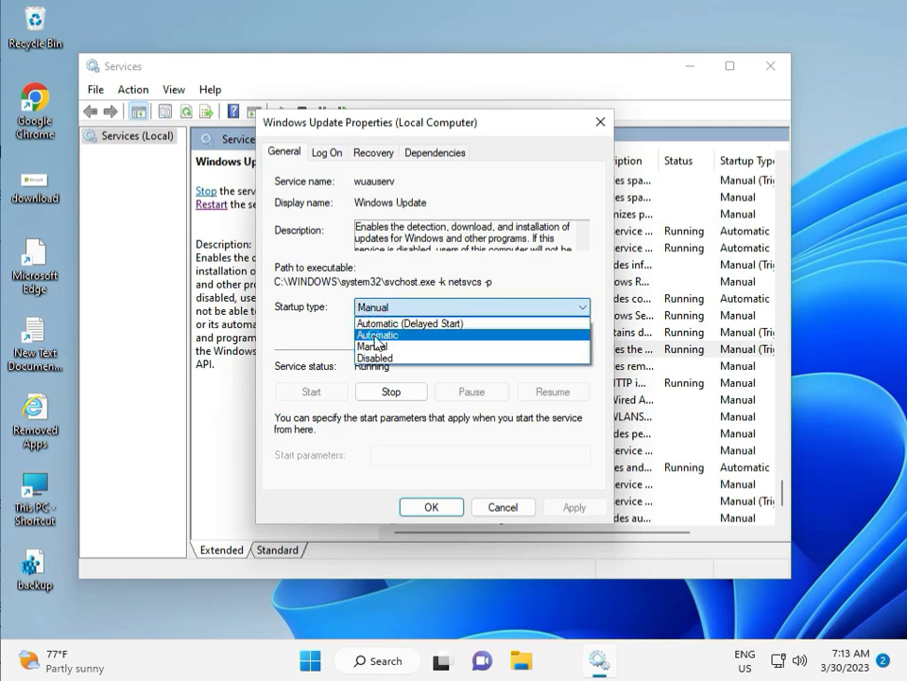
left_click(374, 337)
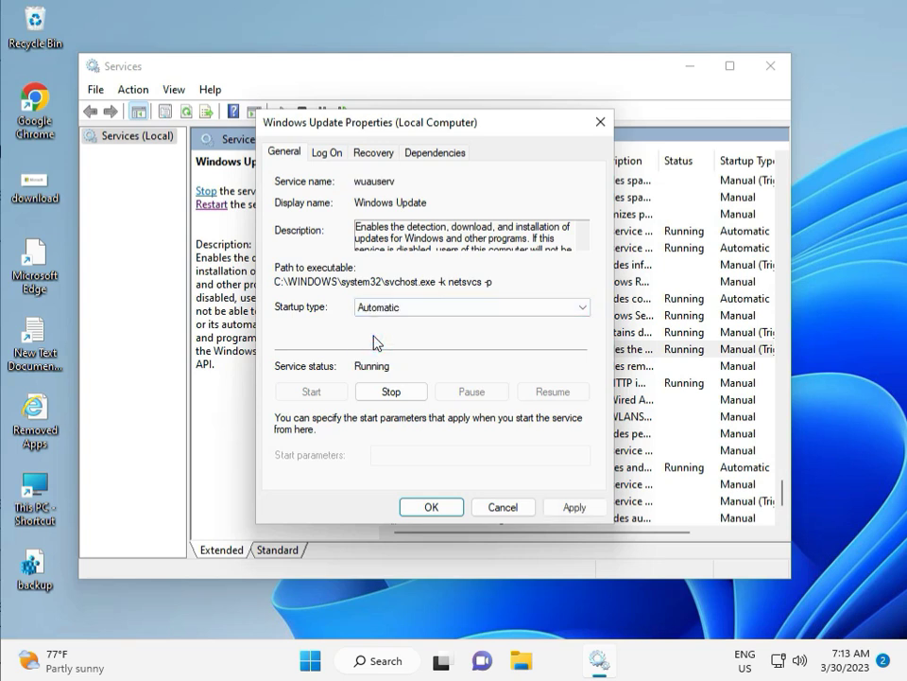
left_click(579, 509)
left_click(430, 507)
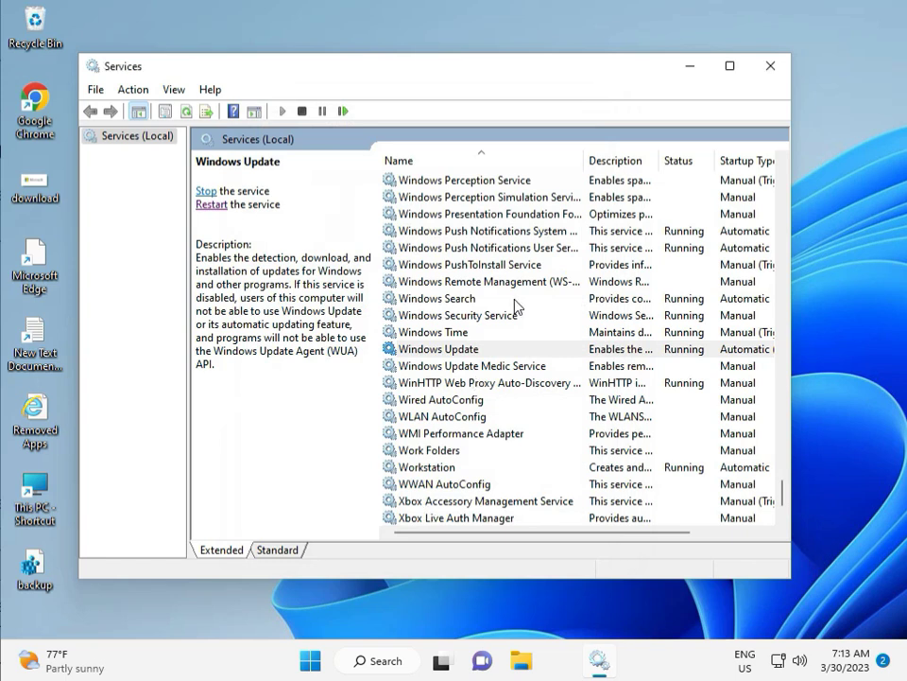
left_click(773, 68)
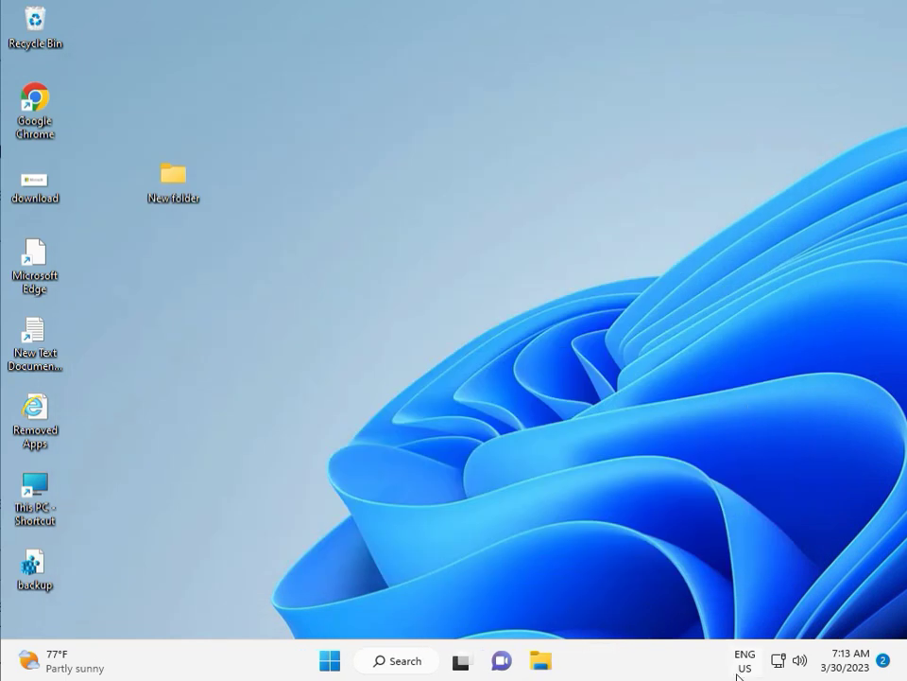
- Launch regedit from the Run dialog and approve the administrator prompt
left_click(506, 477)
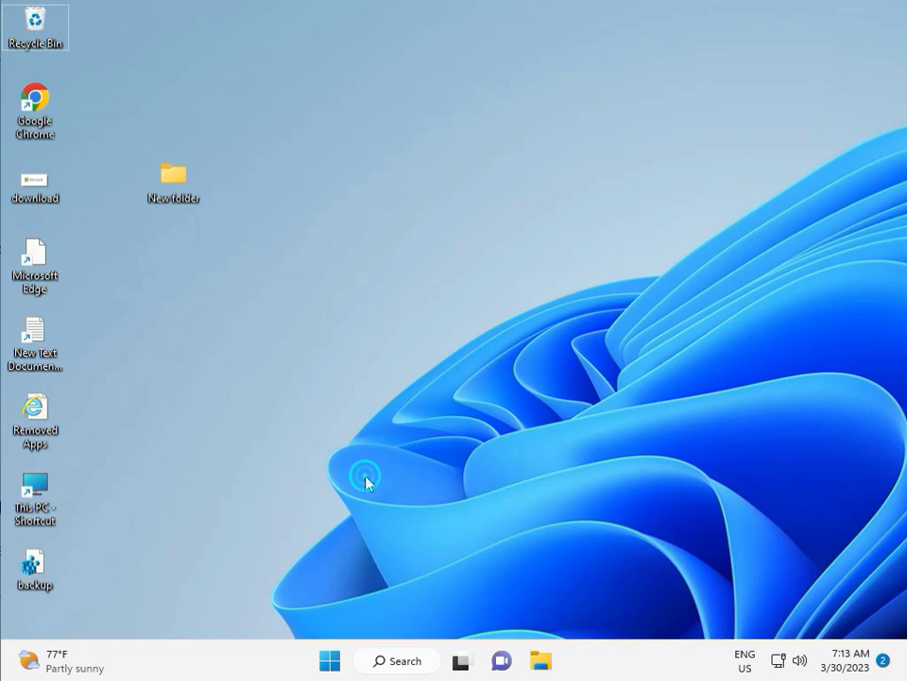
key("super+r")
type("r")
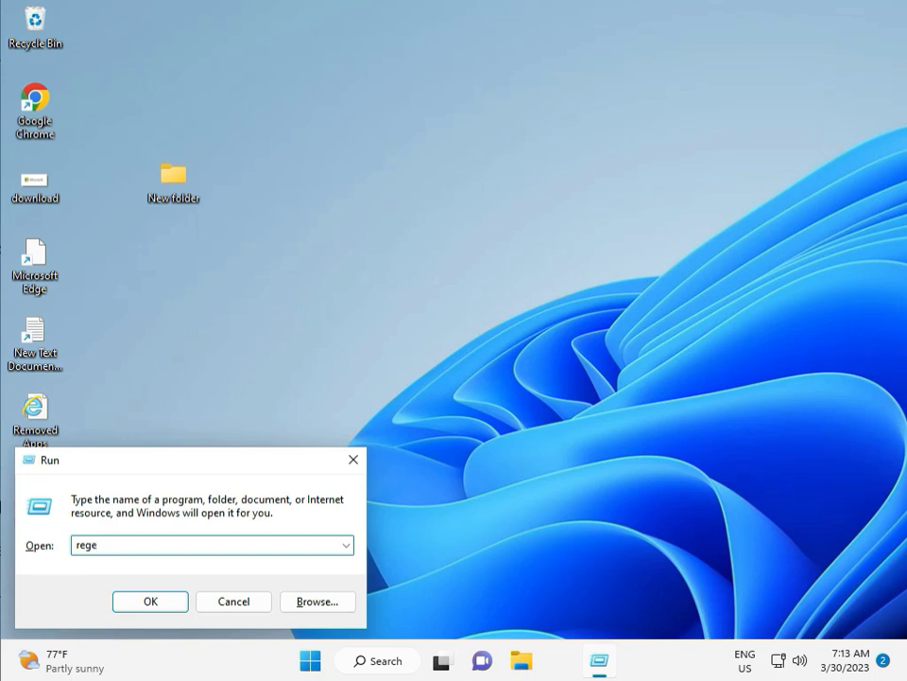
type("egedit")
key("Return")
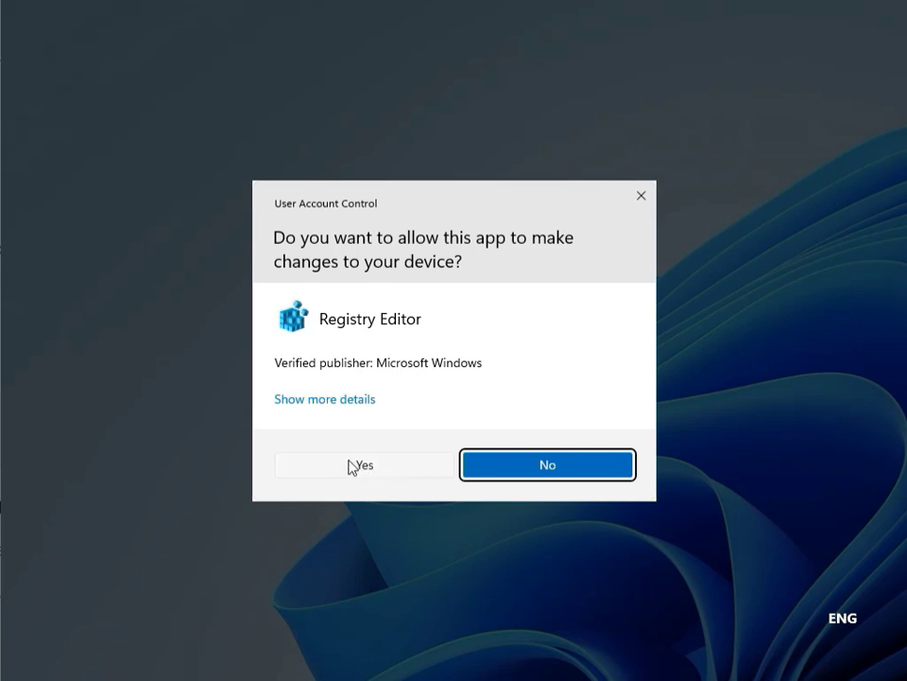
left_click(353, 466)
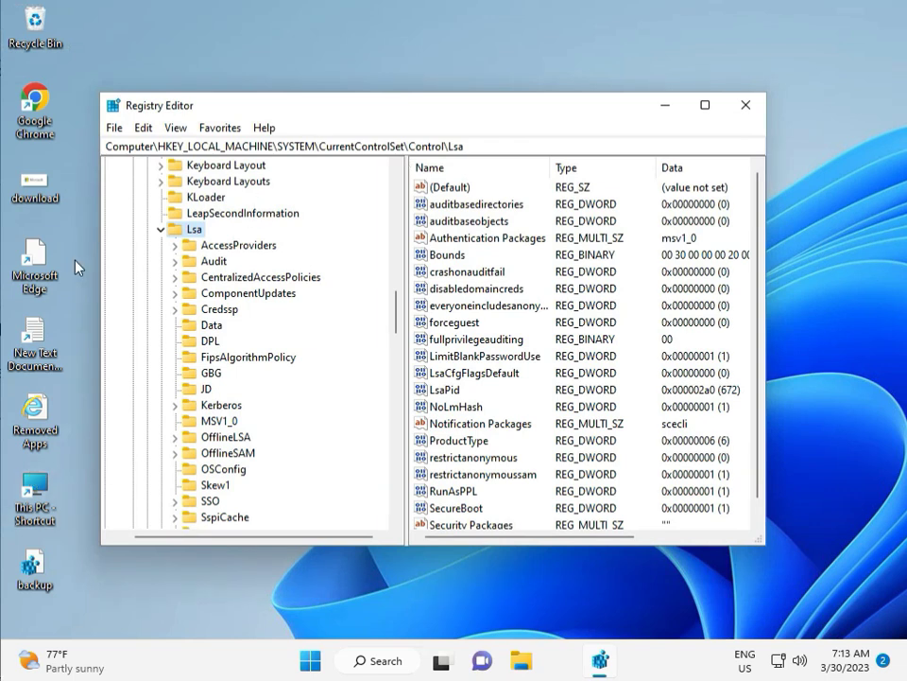
- Collapse the Lsa, SYSTEM and HKEY_LOCAL_MACHINE keys in the registry tree
left_click(161, 229)
scroll(162, 248, "up", 15)
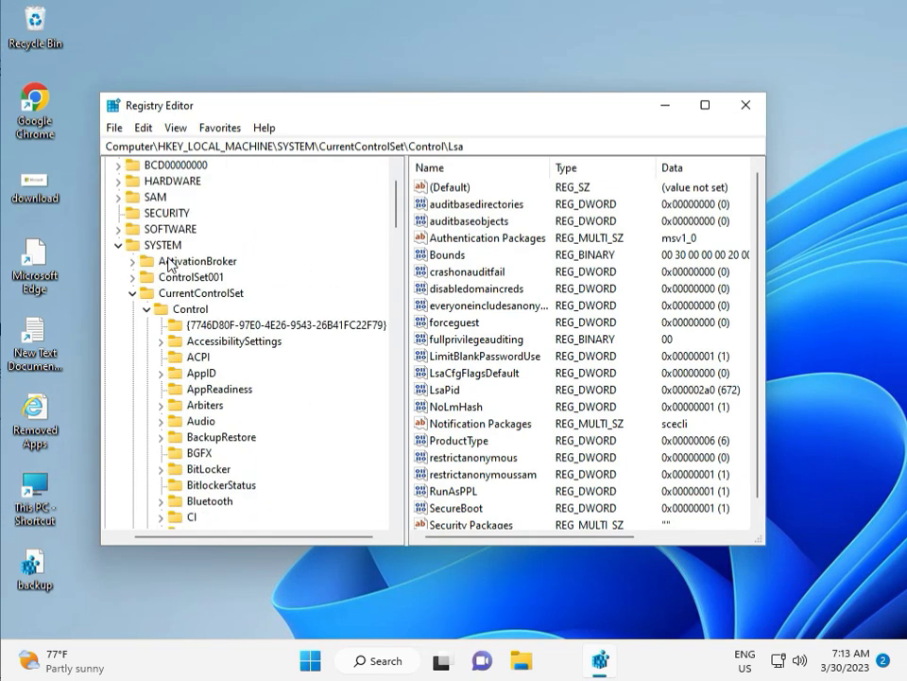
left_click(117, 310)
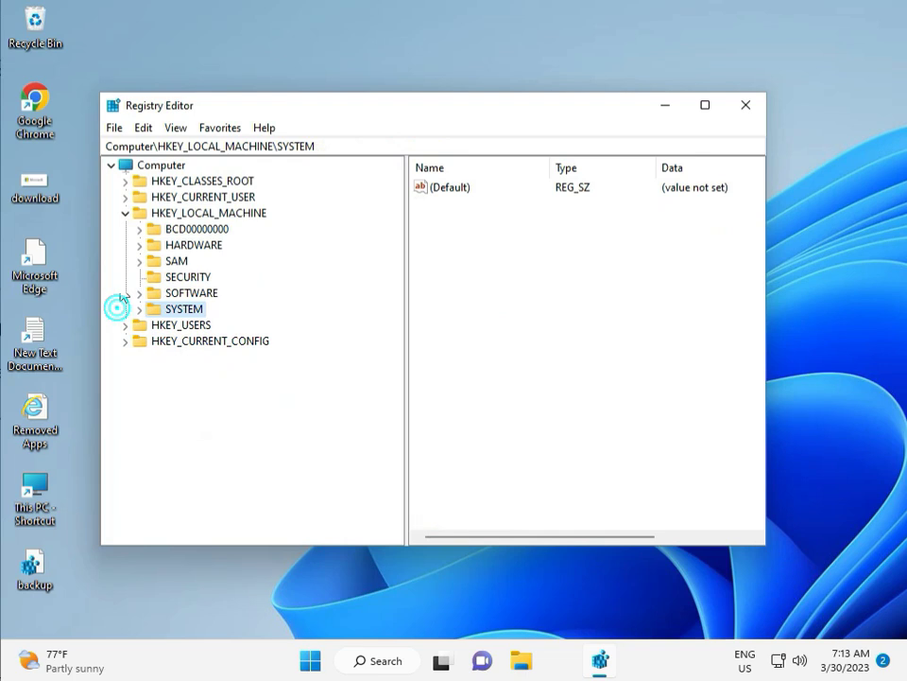
left_click(127, 212)
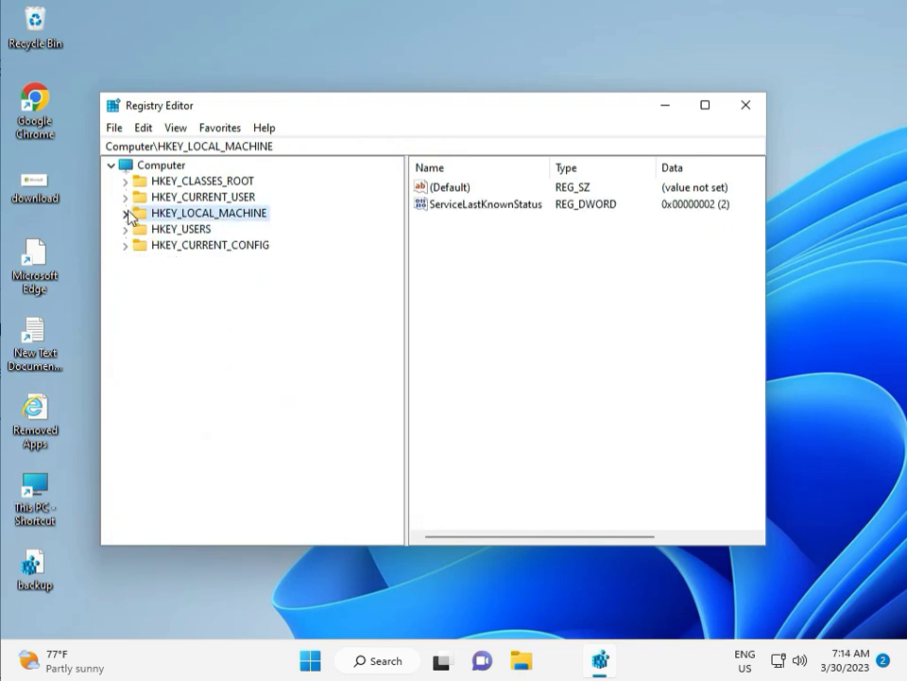
- Expand HKEY_LOCAL_MACHINE > SOFTWARE > Policies > Microsoft > Windows to list its subkeys
left_click(127, 214)
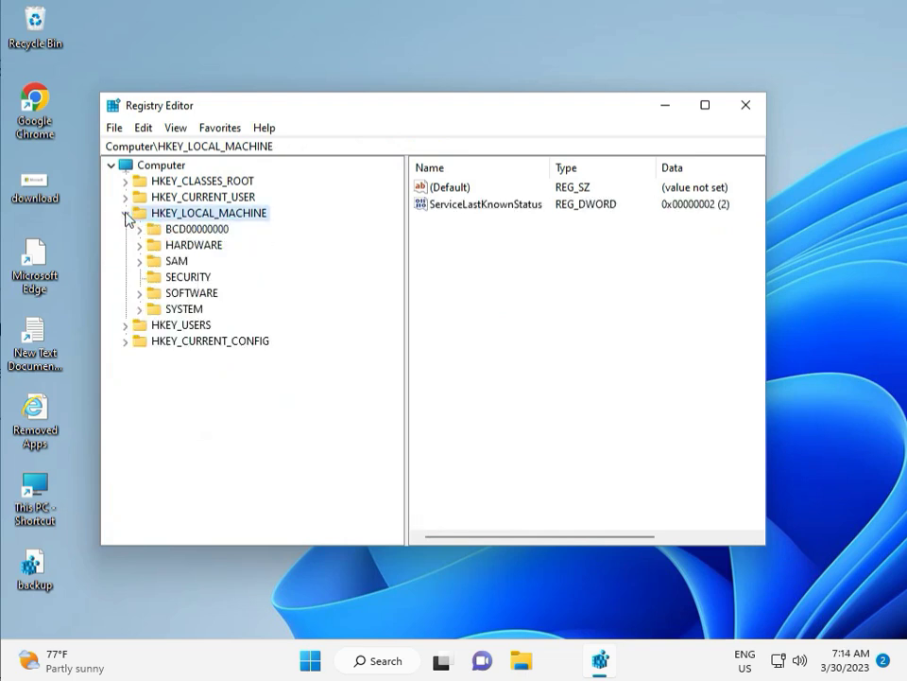
left_click(139, 293)
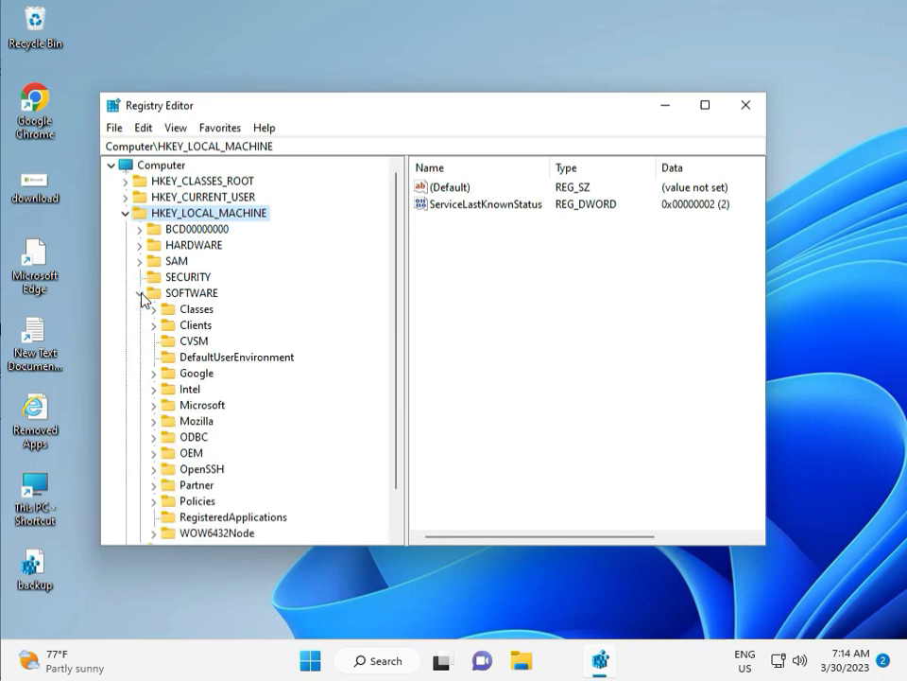
scroll(181, 371, "down", 1)
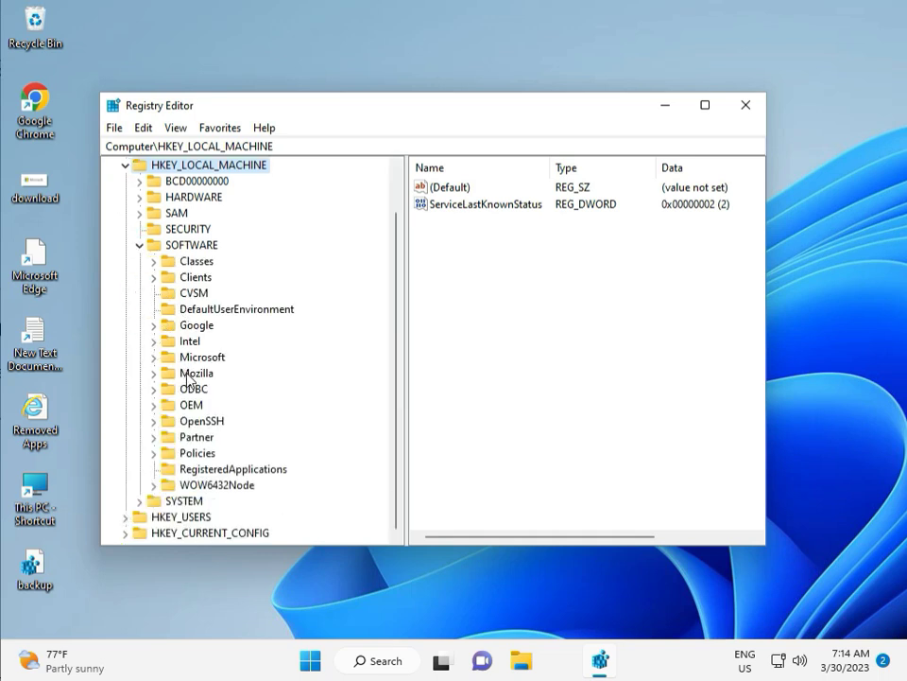
left_click(155, 452)
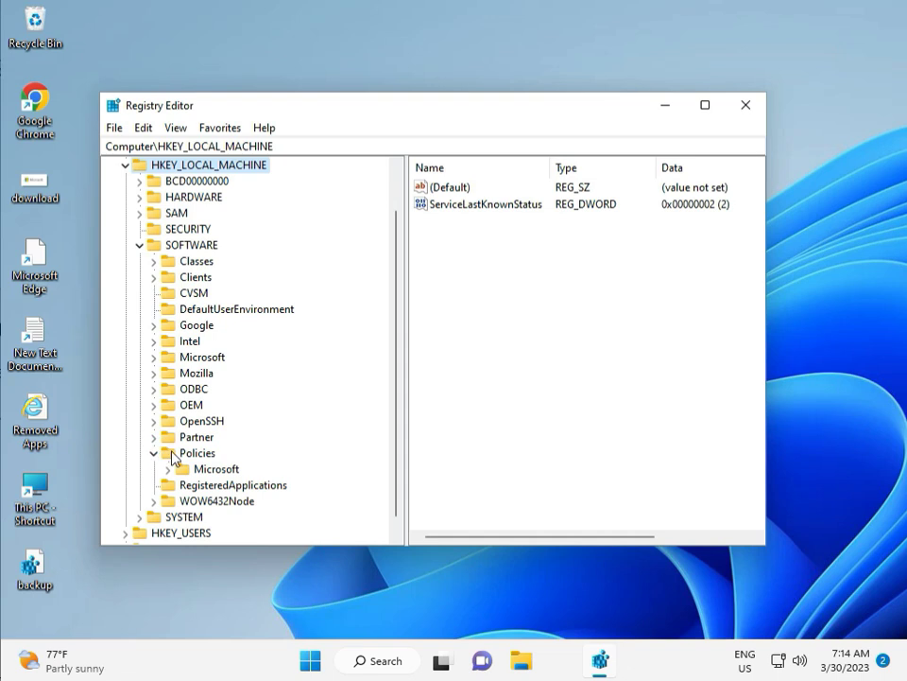
left_click(169, 468)
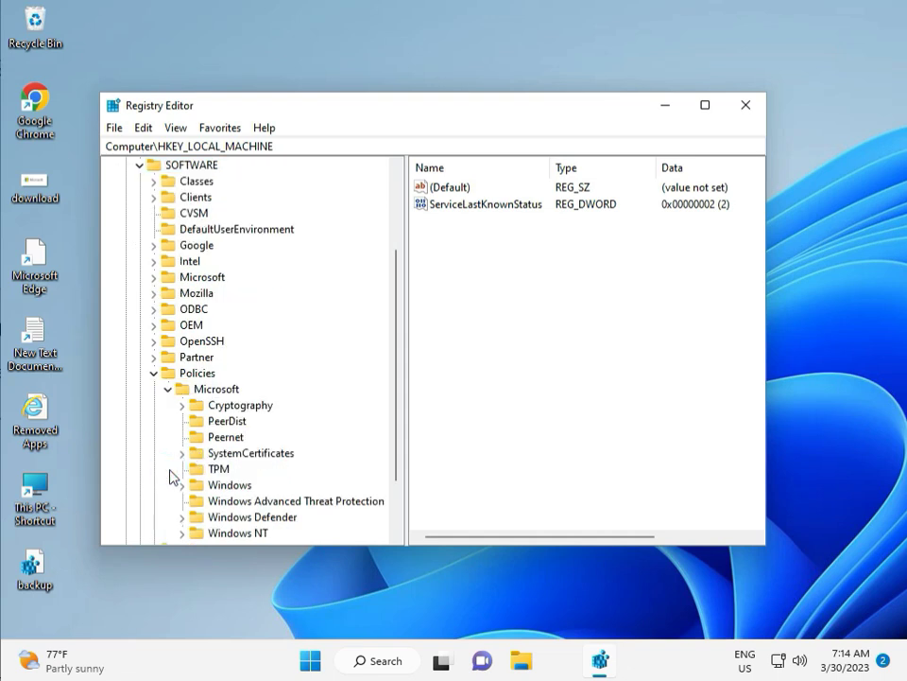
scroll(209, 466, "down", 2)
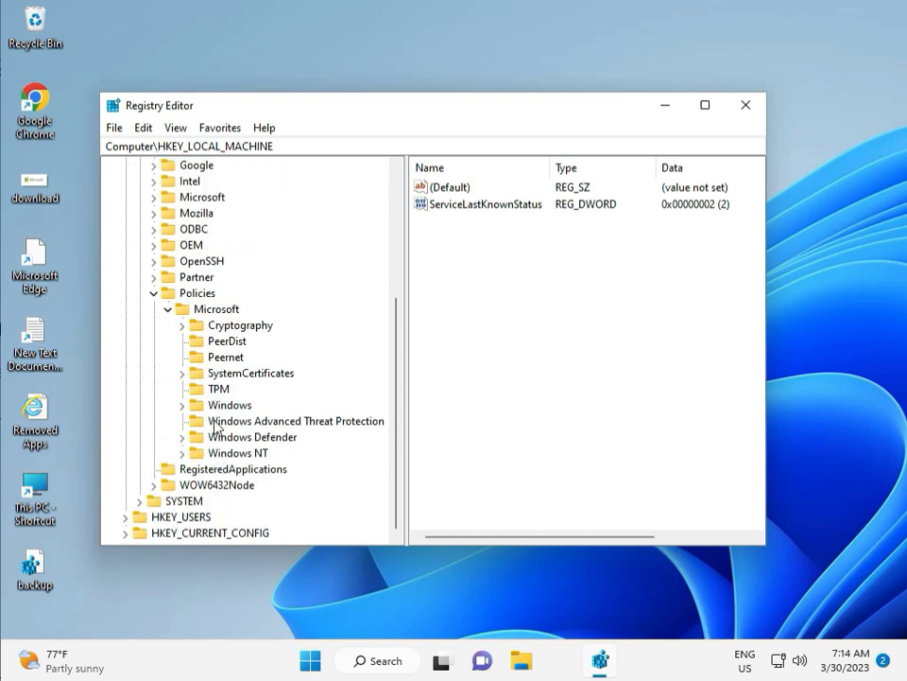
left_click(183, 406)
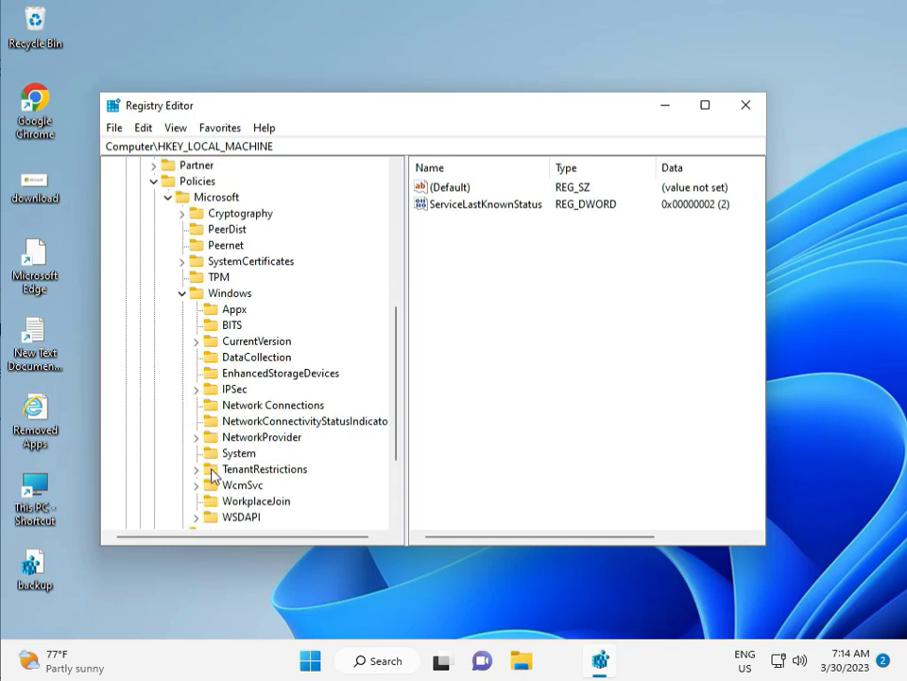
scroll(210, 501, "down", 1)
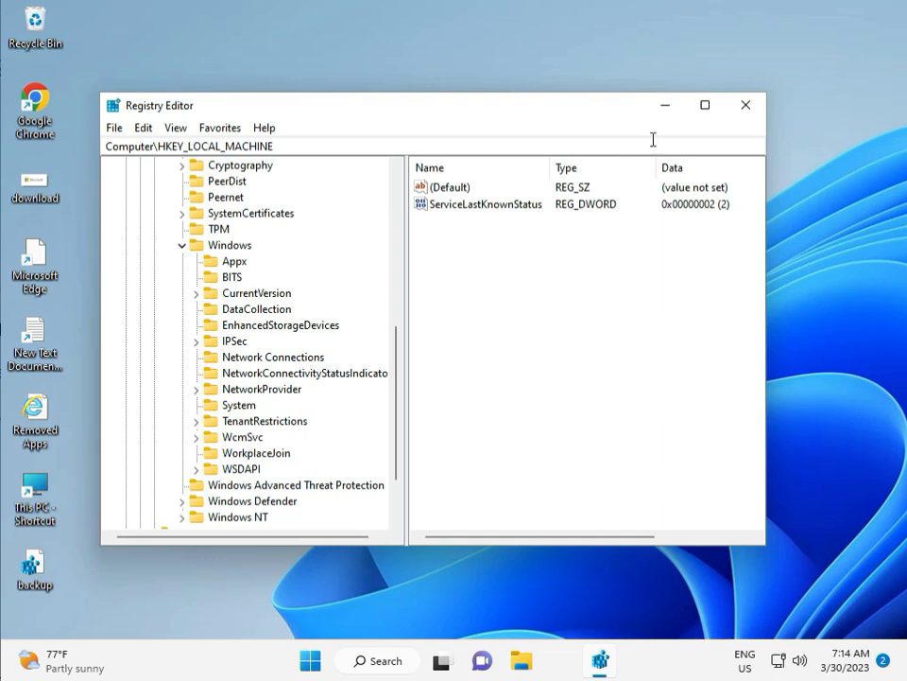
- Close Registry Editor, then start cmd as administrator from Start search
left_click(746, 106)
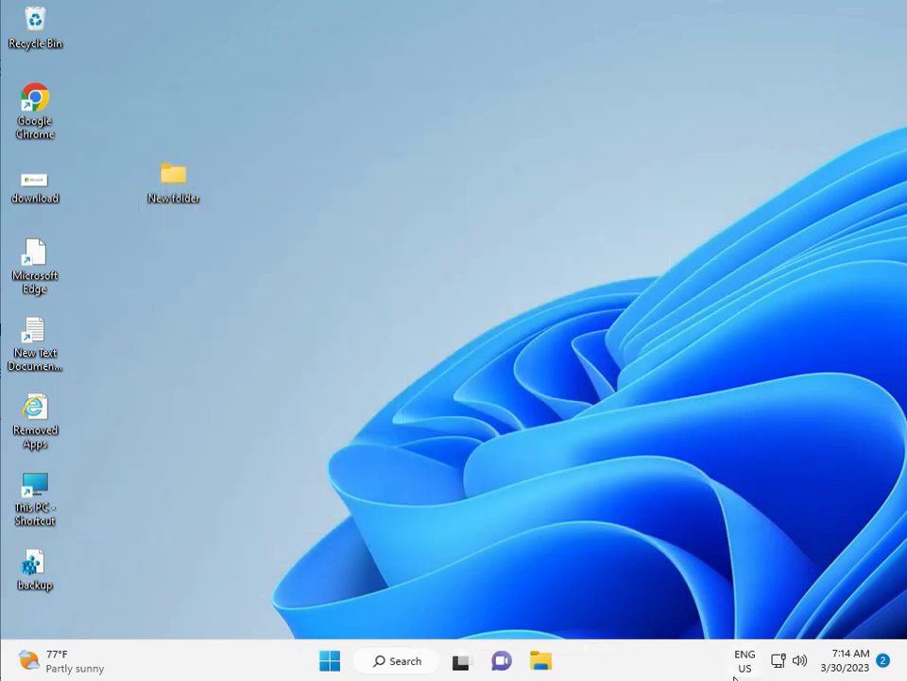
left_click(278, 422)
key("super")
type("cmd")
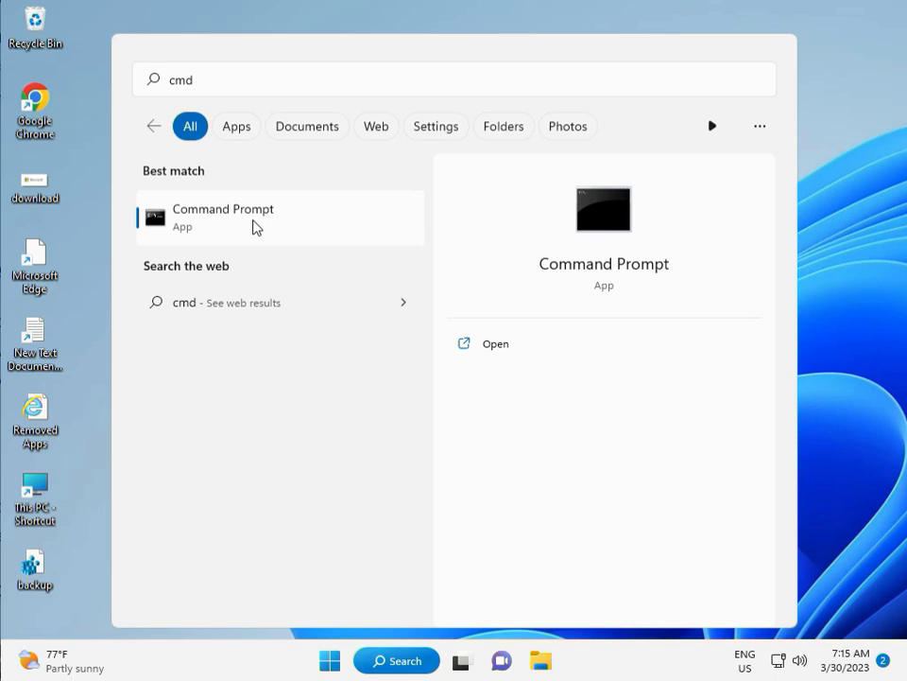
left_click(486, 374)
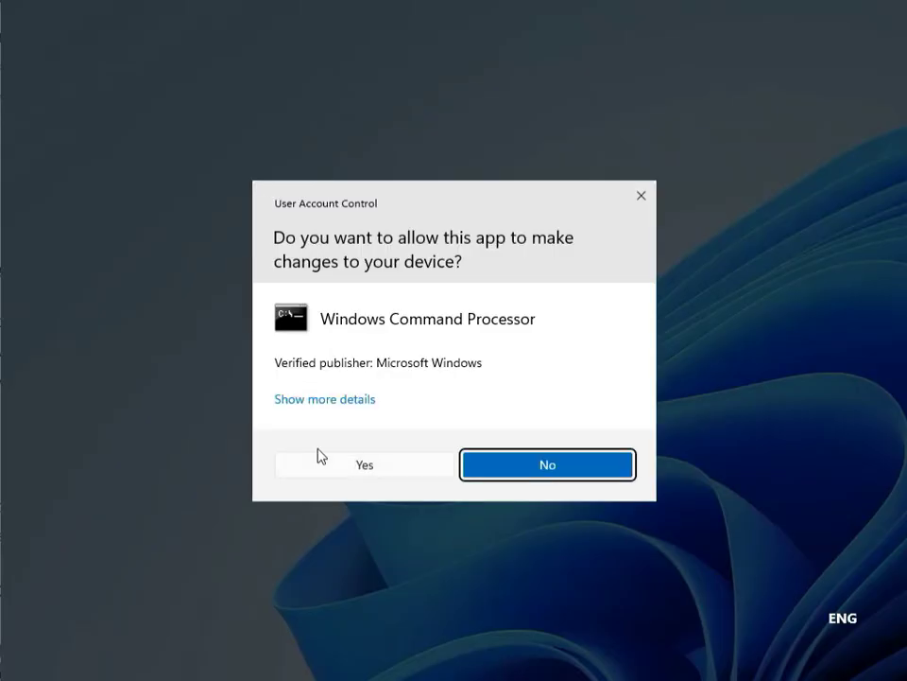
left_click(334, 462)
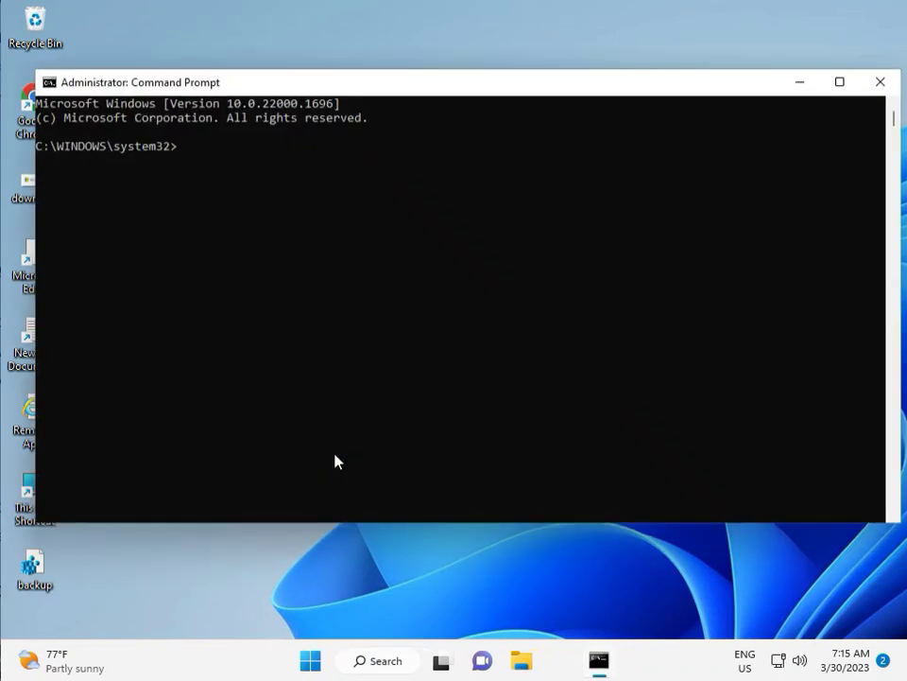
- Schedule a chkdsk /f /r volume check for the next restart, then close Command Prompt
type("chkdsk /f /r")
key("Return")
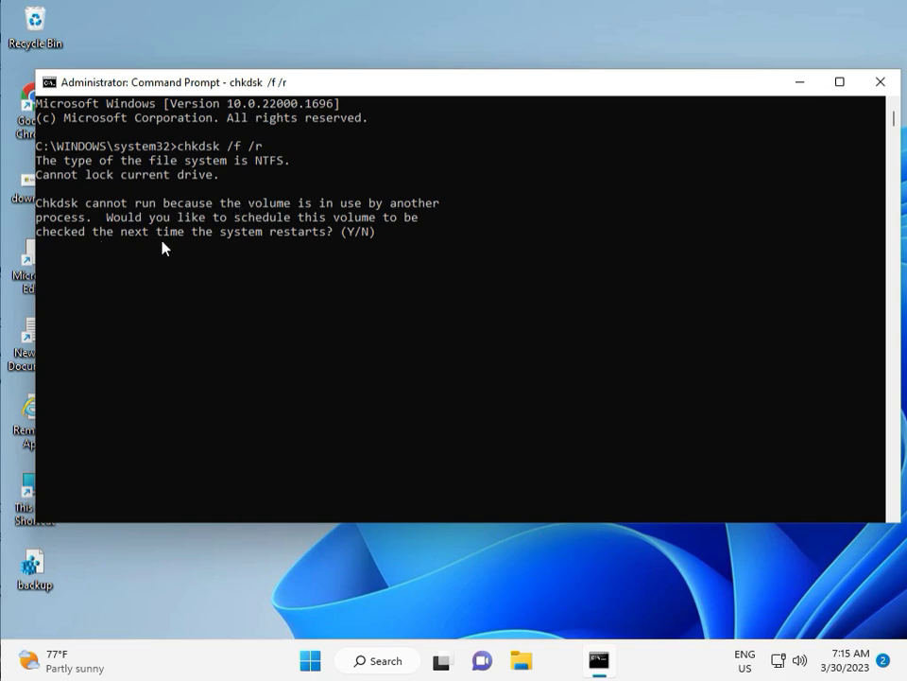
type("y")
key("Return")
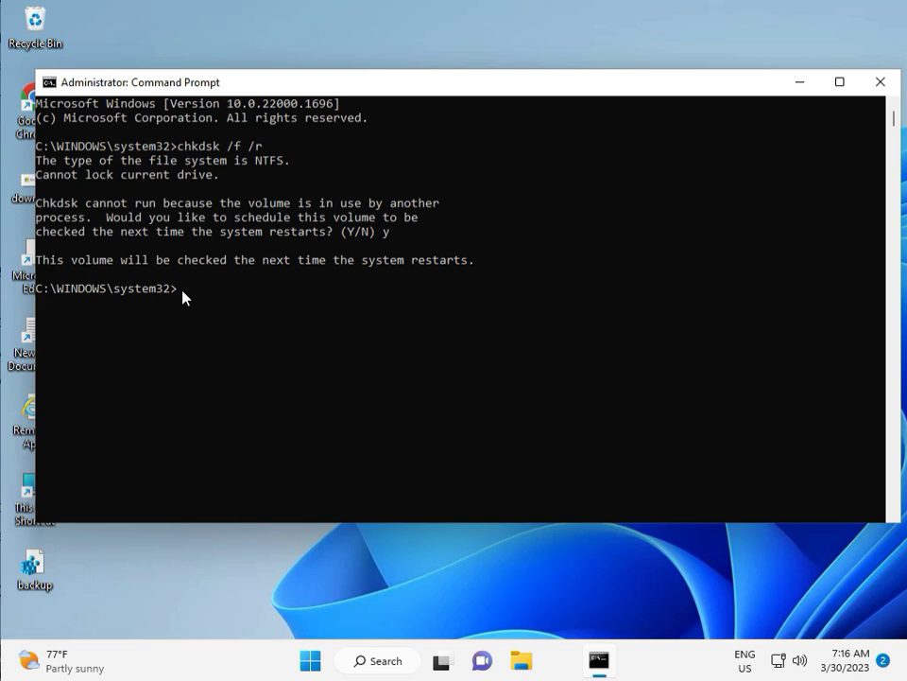
left_click(880, 83)
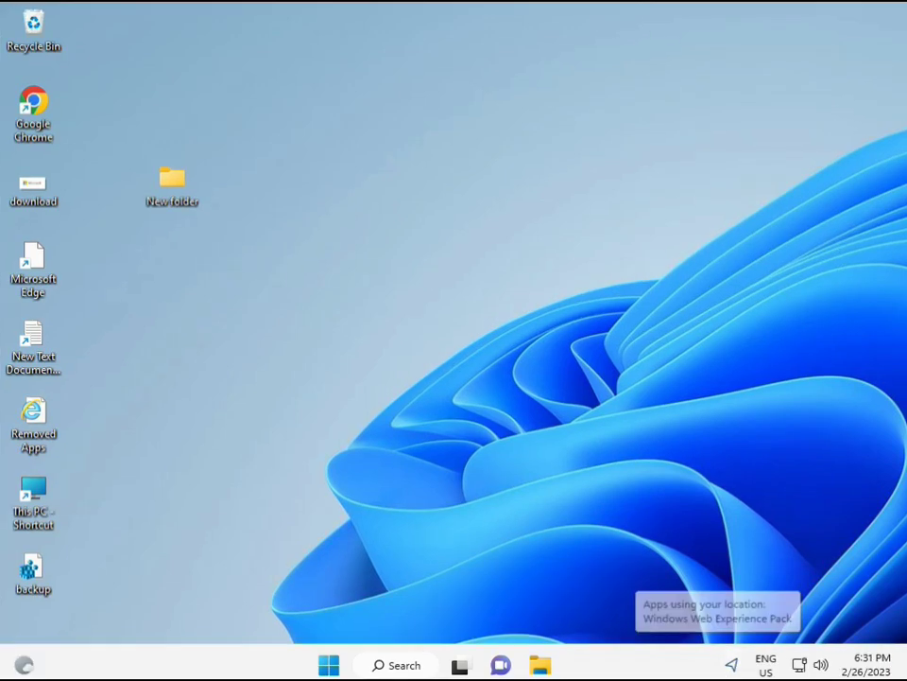
- Search Start for cmd and launch Command Prompt as administrator, approving the UAC prompt
left_click(329, 665)
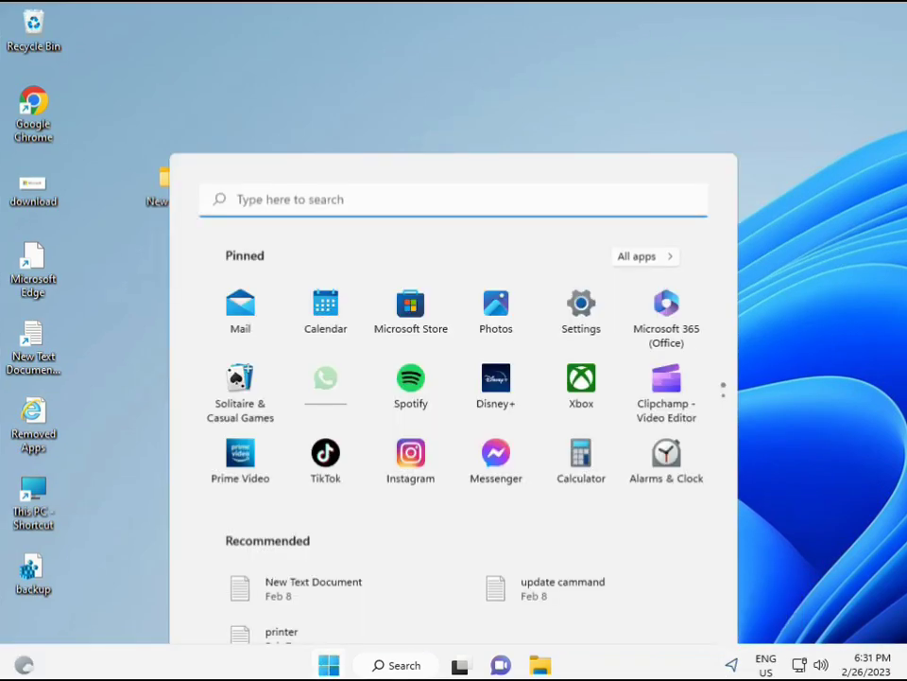
left_click(369, 667)
type("cmd")
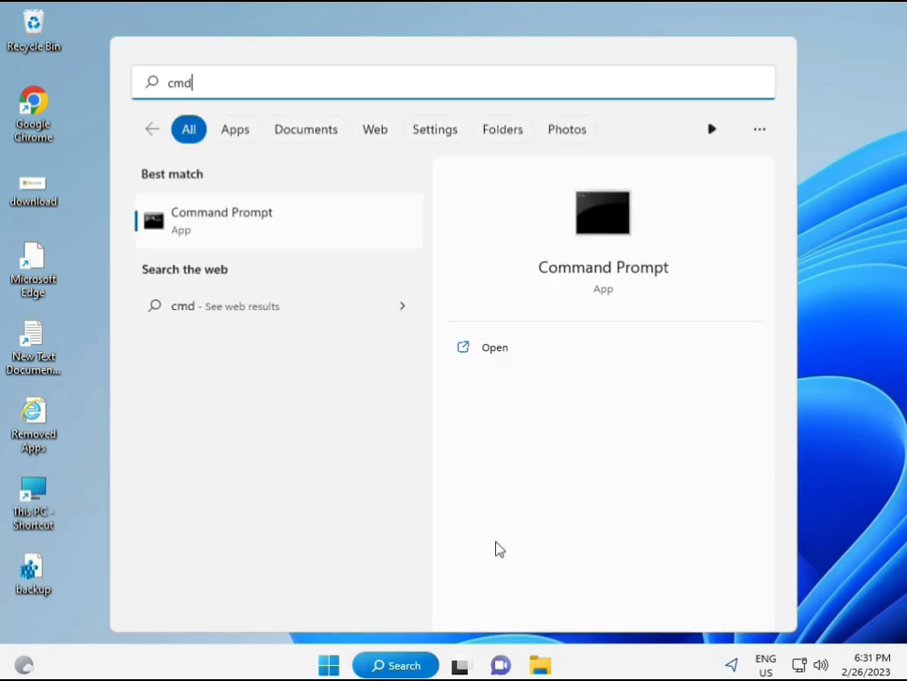
left_click(200, 222)
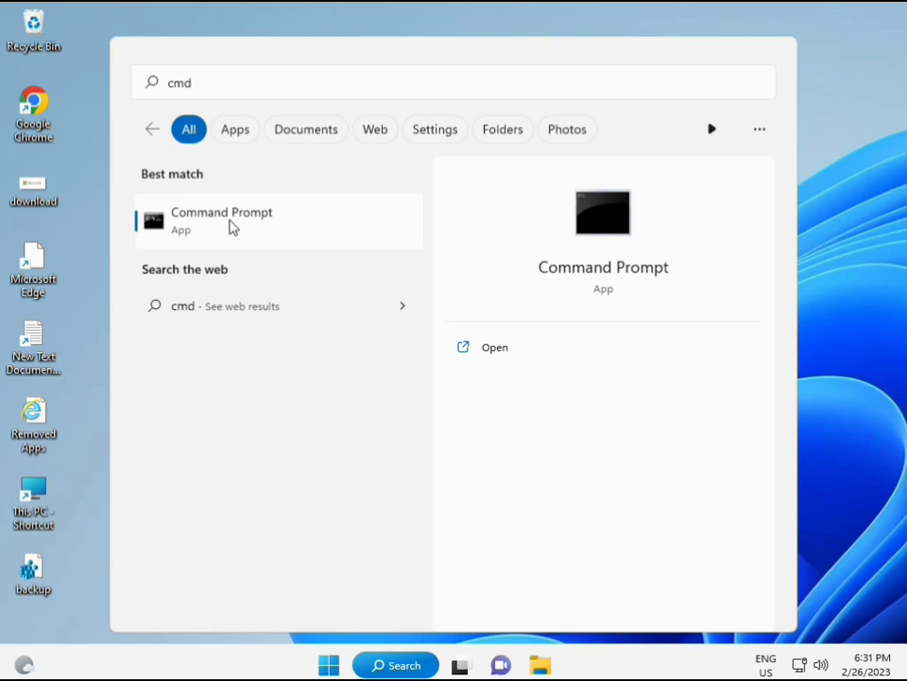
right_click(232, 227)
key("Escape")
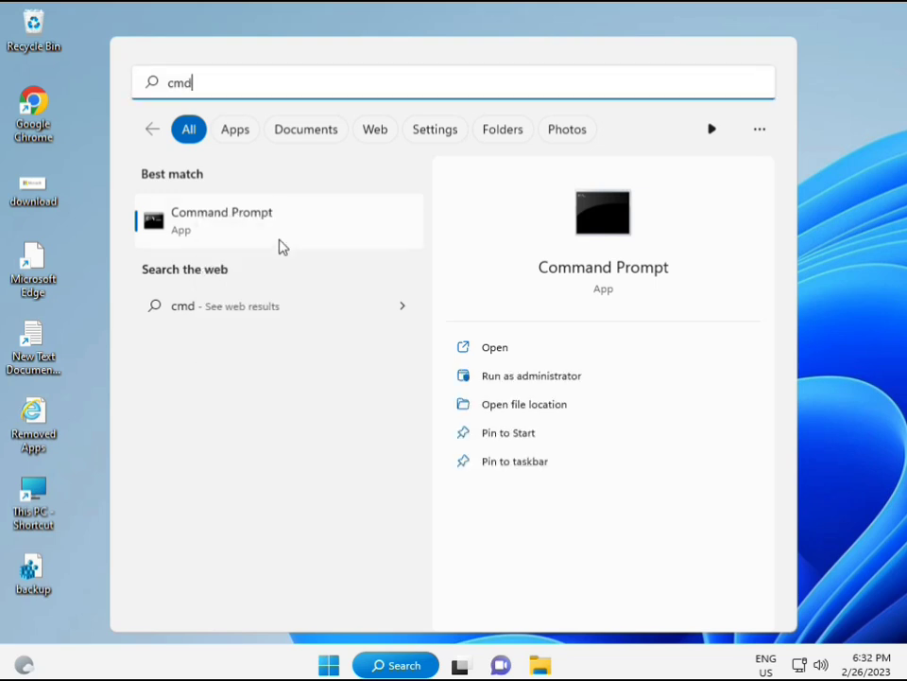
key("ctrl+shift+Return")
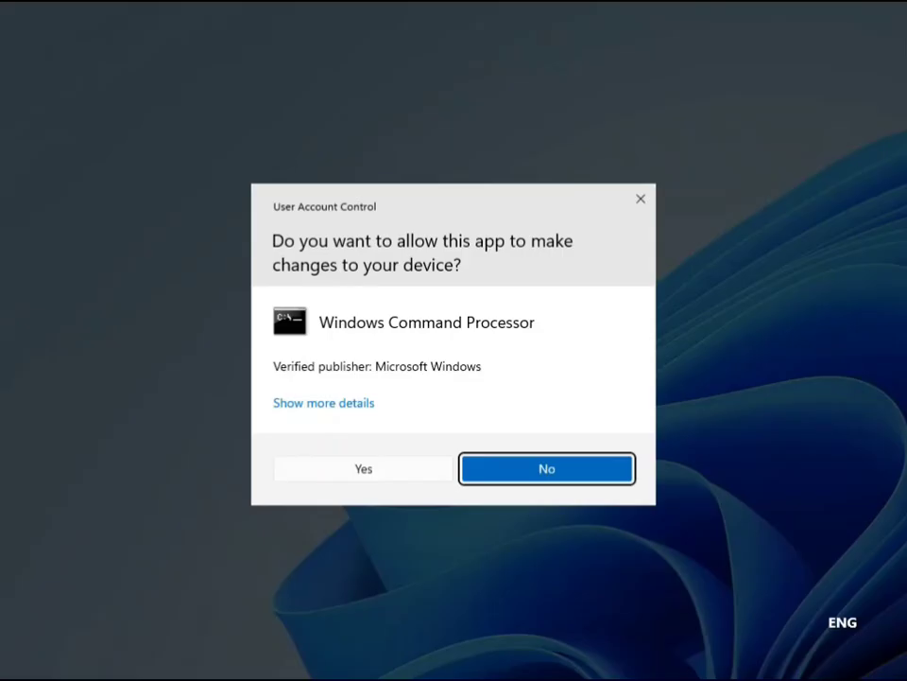
left_click(369, 468)
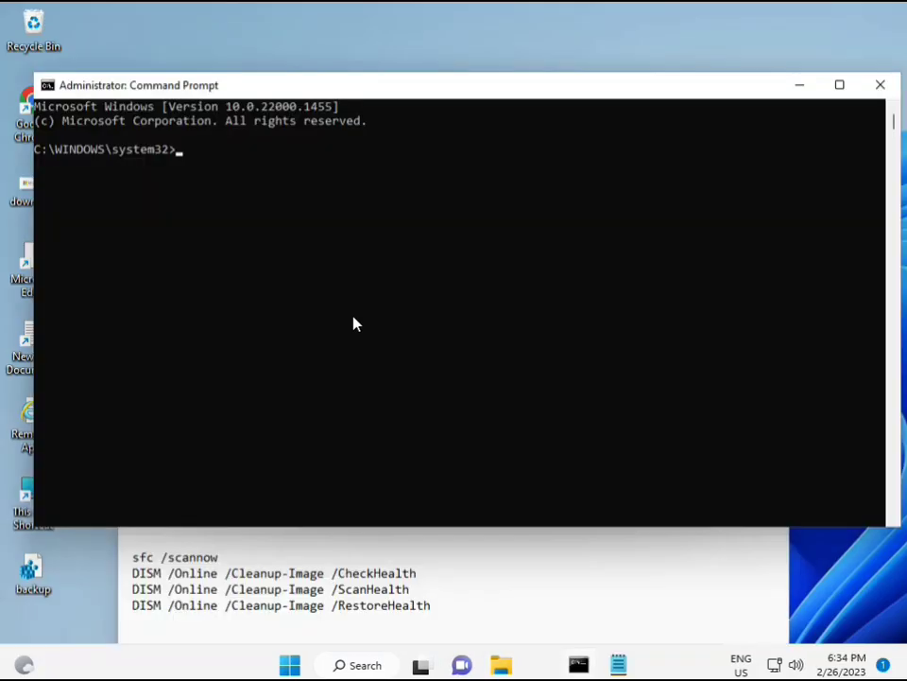
left_click(181, 151)
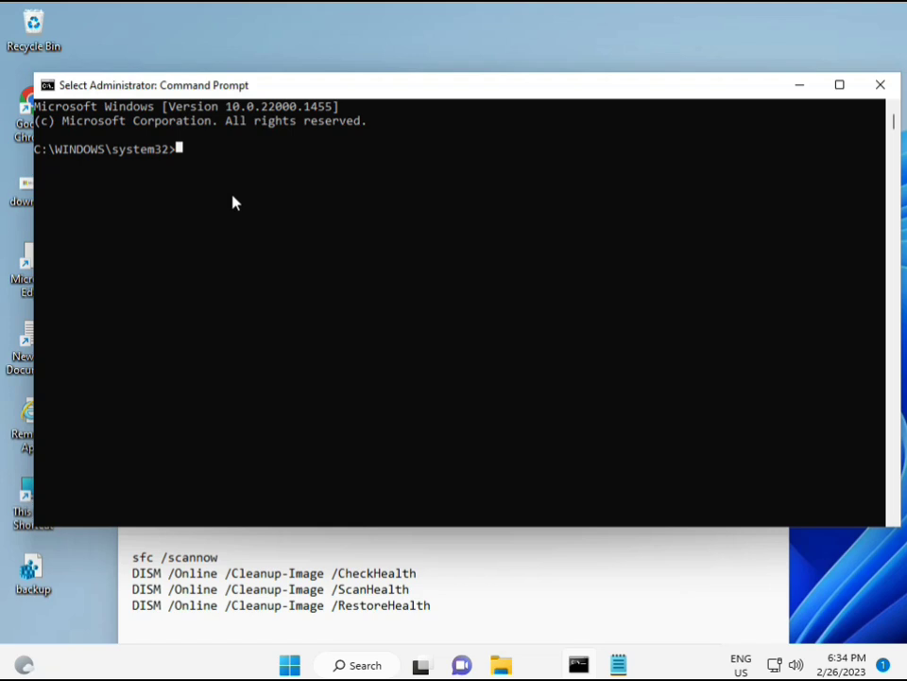
- Run sfc /scannow at the admin prompt until verification reaches 100% with no integrity violations
type("sca")
key("BackSpace")
key("BackSpace")
key("BackSpace")
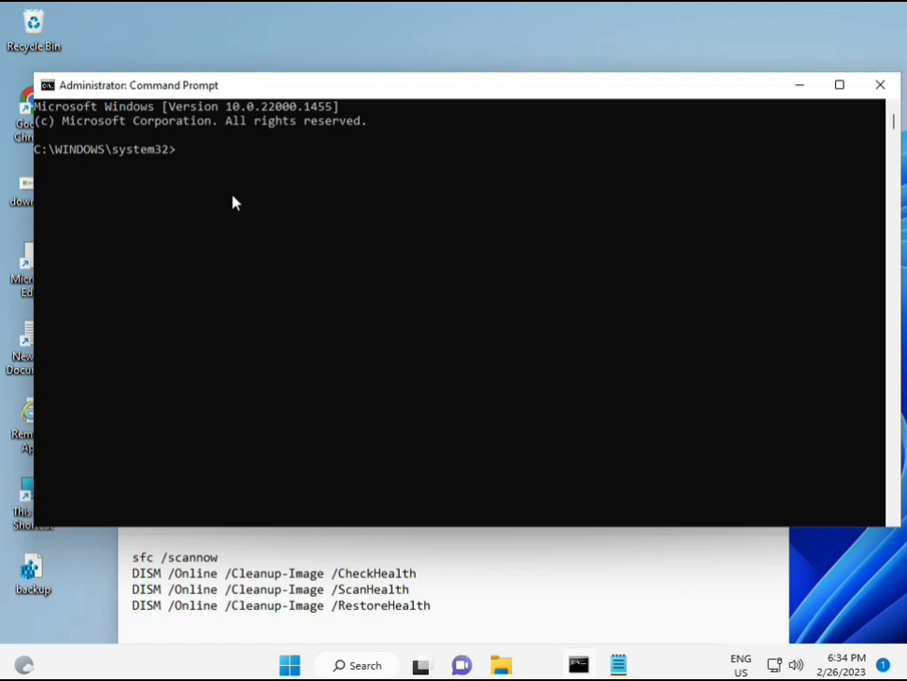
type("sfc /scannow")
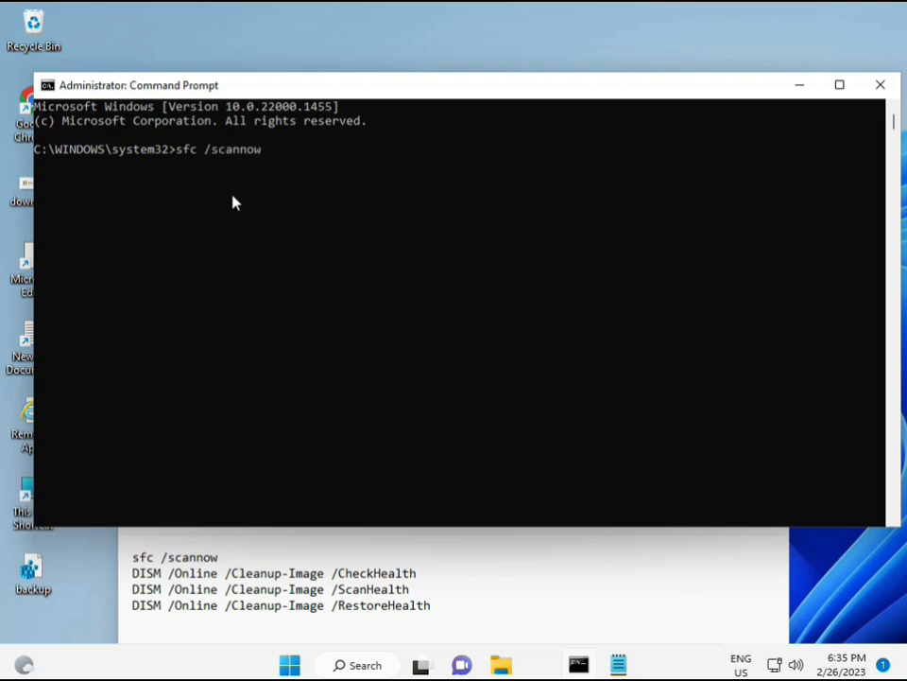
key("Return")
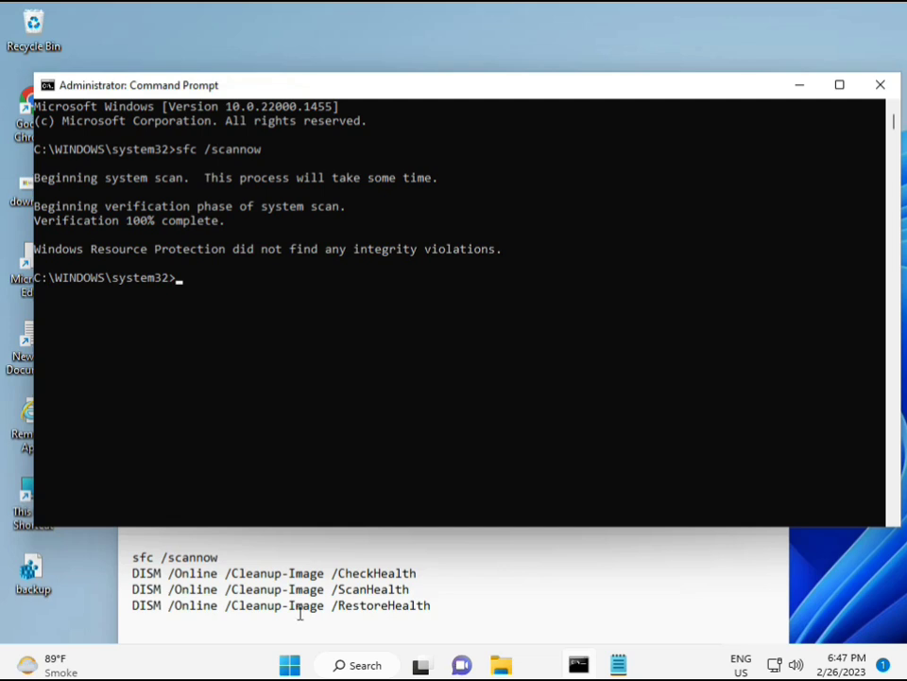
- Copy the DISM /Online /Cleanup-Image /CheckHealth line from the Notepad notes
left_click(138, 571)
left_click_drag(138, 572, 426, 572)
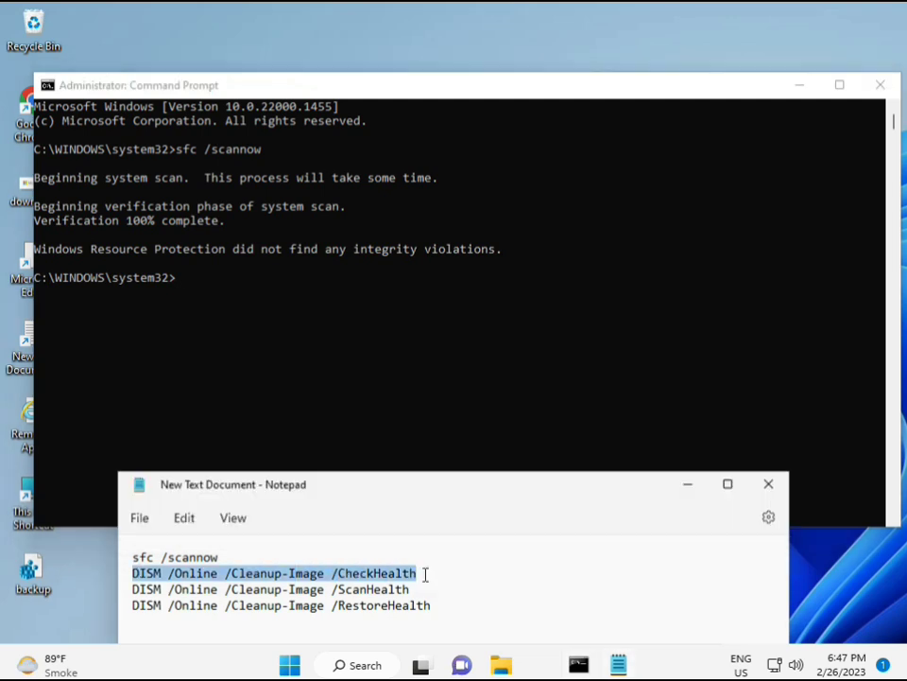
right_click(243, 573)
left_click(286, 302)
- Paste the CheckHealth command into the admin console via Edit > Paste and run it
left_click(185, 287)
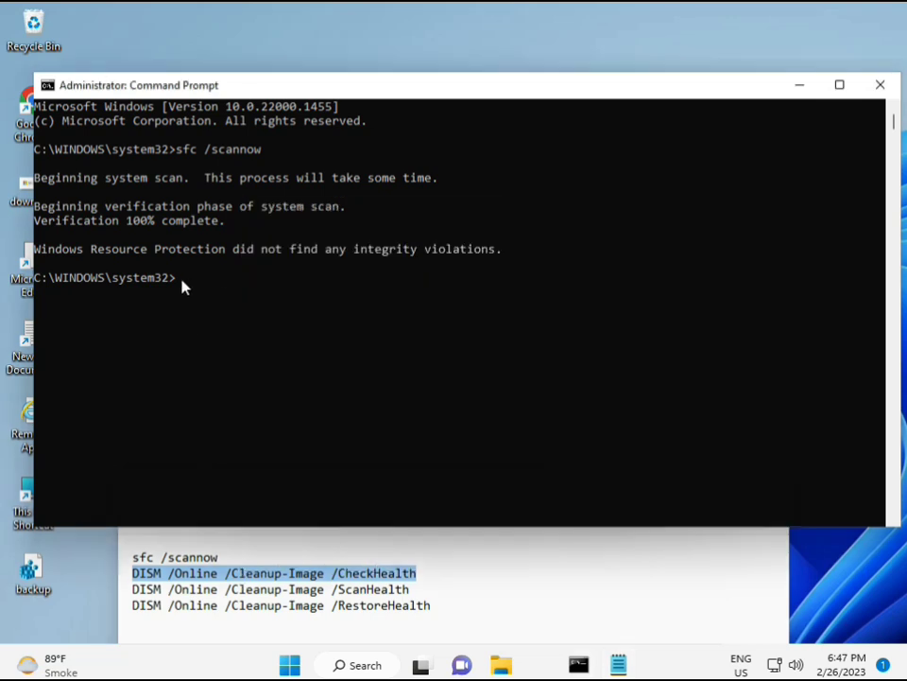
right_click(68, 85)
mouse_move(152, 218)
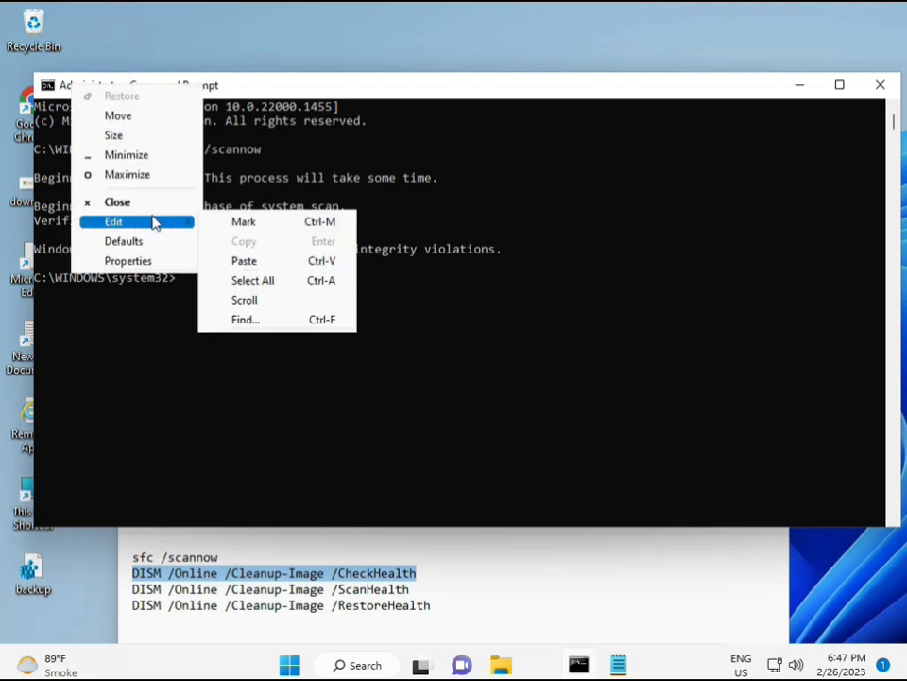
left_click(239, 261)
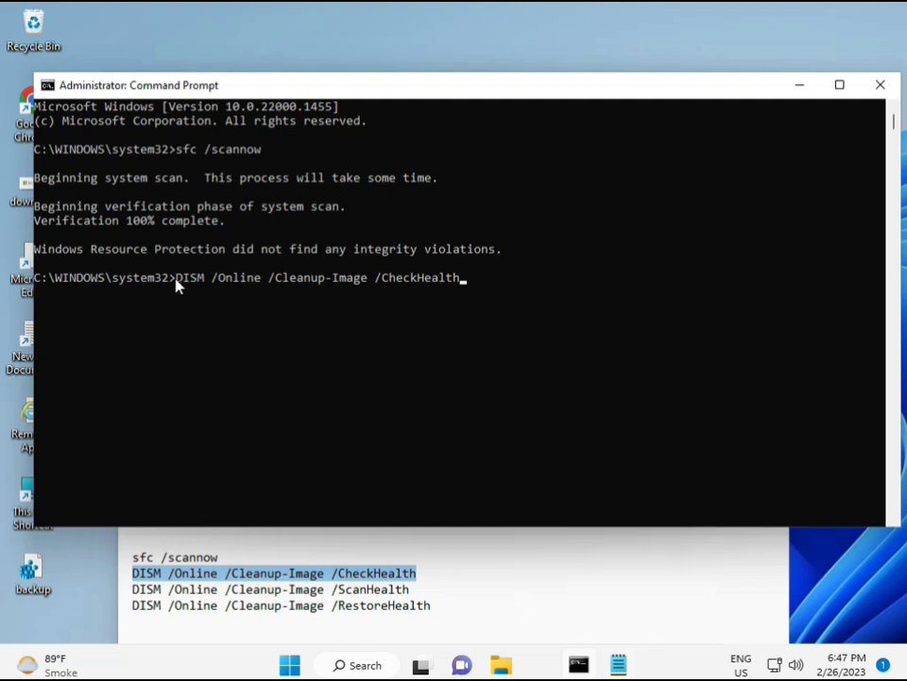
left_click(178, 285)
key("Return")
key("Return")
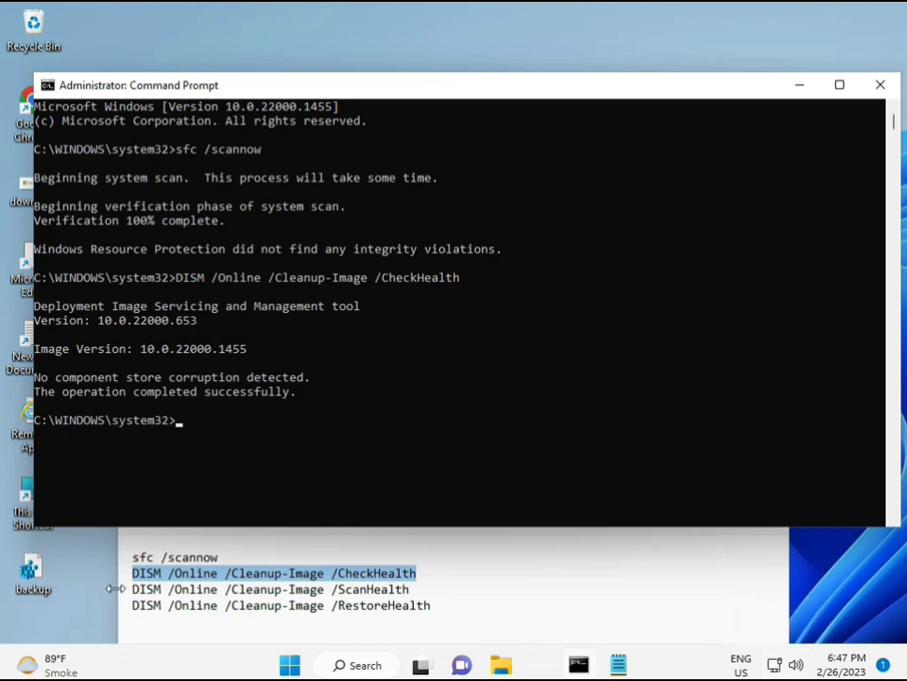
- Copy the DISM ScanHealth line from Notepad, paste it into the console and run it
left_click_drag(133, 591, 429, 590)
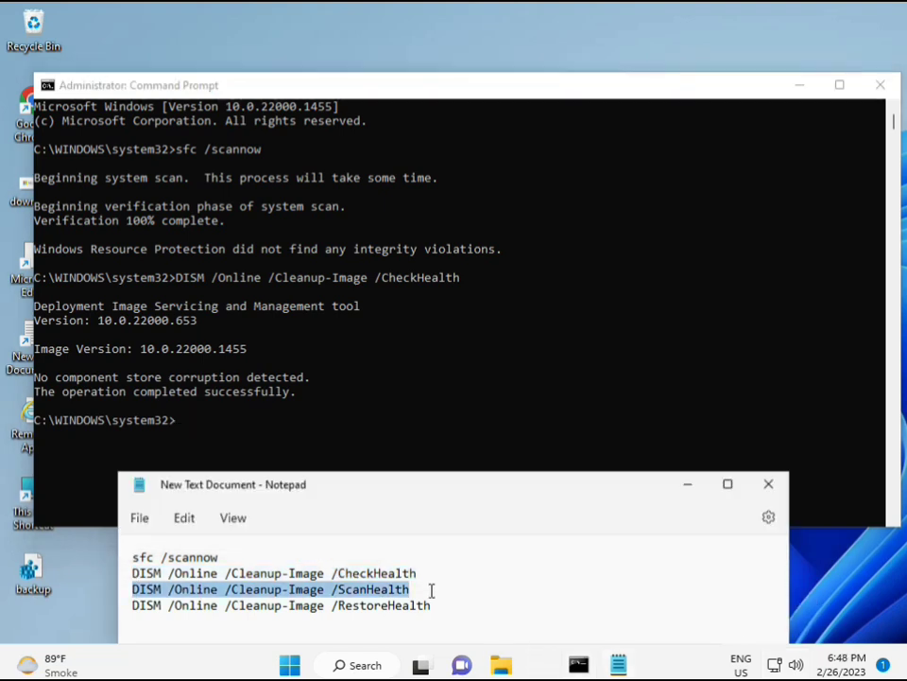
right_click(399, 594)
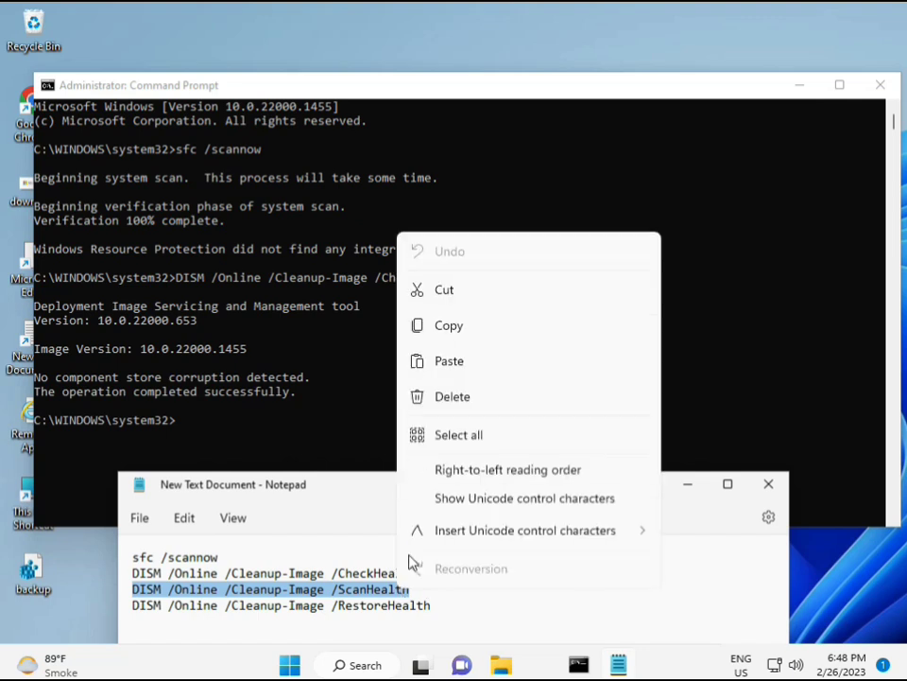
left_click(441, 337)
left_click(218, 435)
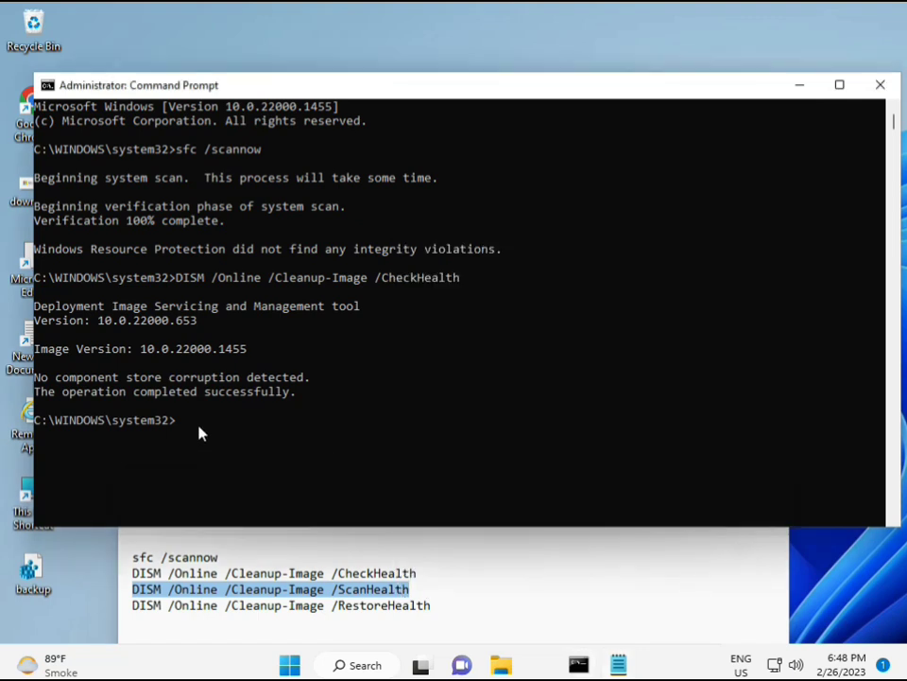
left_click(183, 426)
right_click(183, 427)
right_click(182, 426)
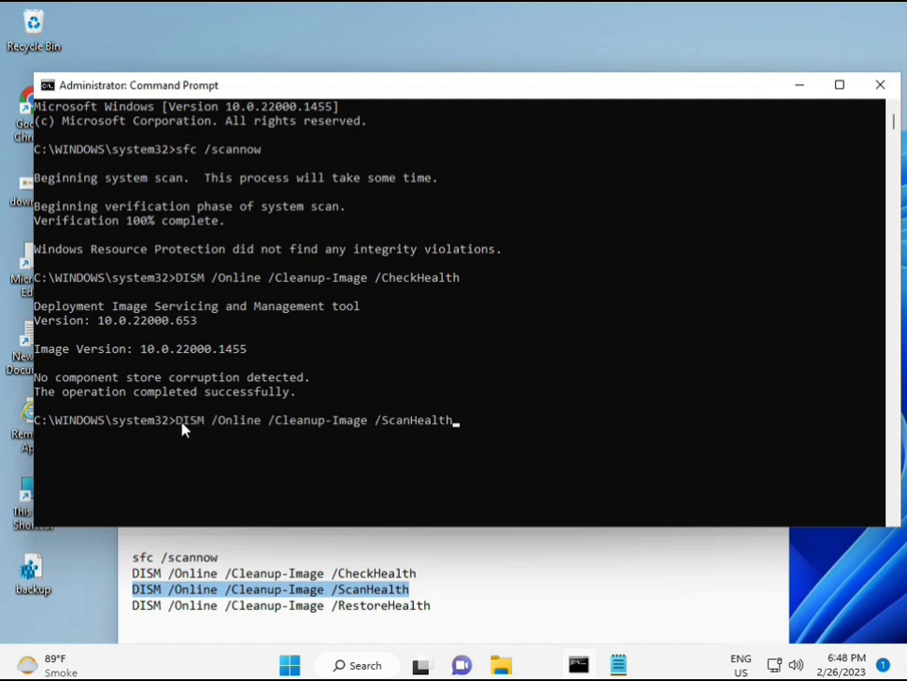
key("Return")
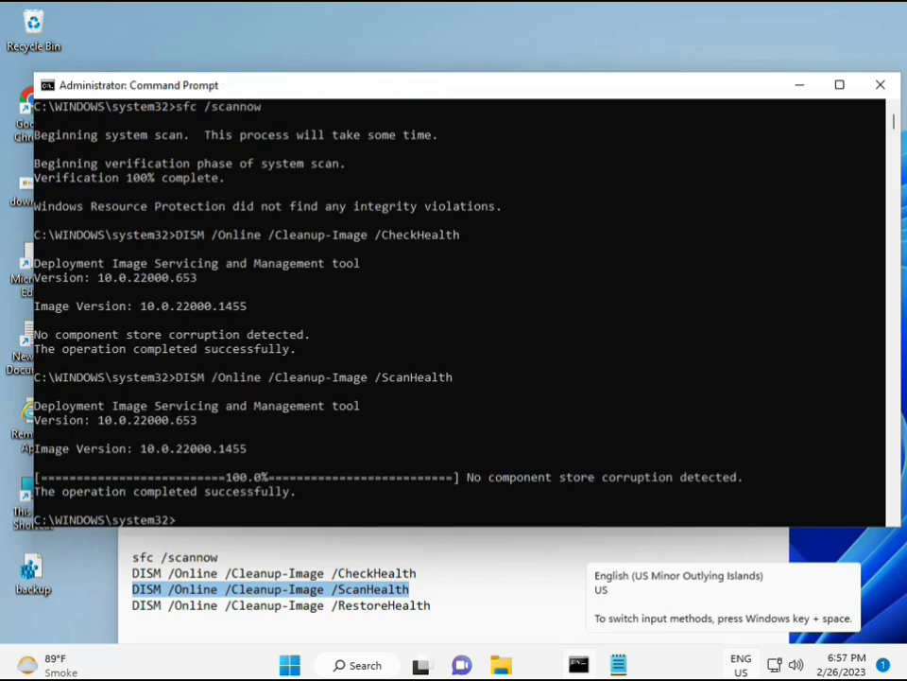
- Copy the DISM /Online /Cleanup-Image /RestoreHealth line from the Notepad notes
left_click_drag(202, 491, 296, 491)
left_click(214, 608)
triple_click(214, 608)
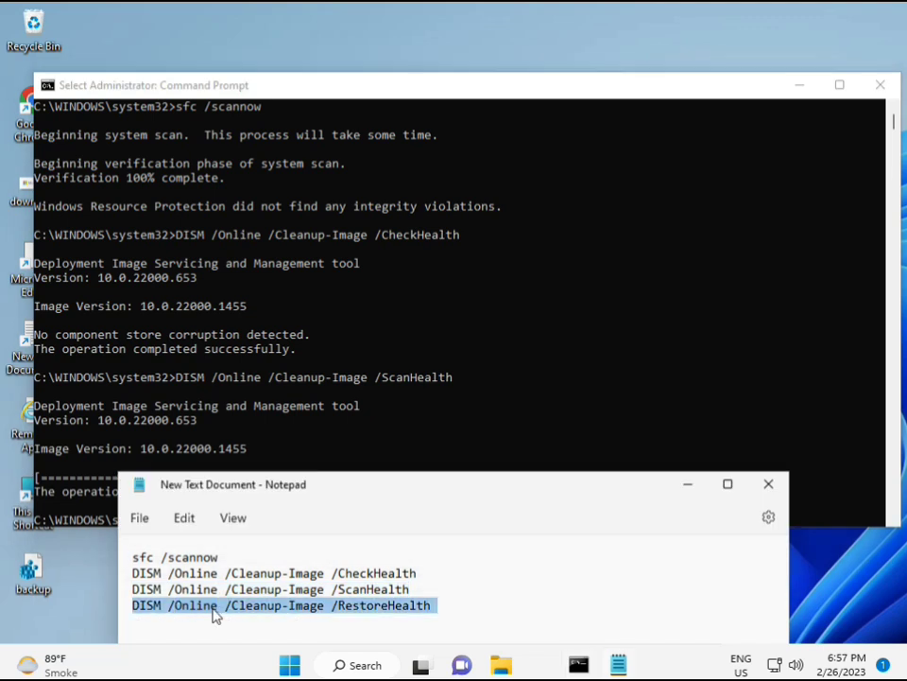
right_click(213, 609)
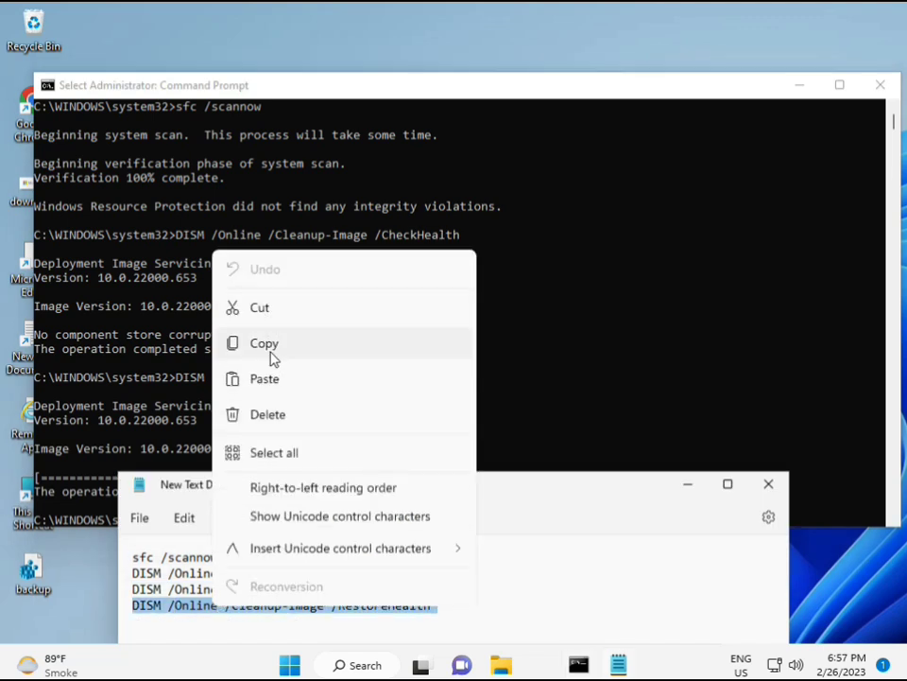
left_click(247, 349)
- Paste the RestoreHealth command into the admin console and start the repair
left_click(251, 463)
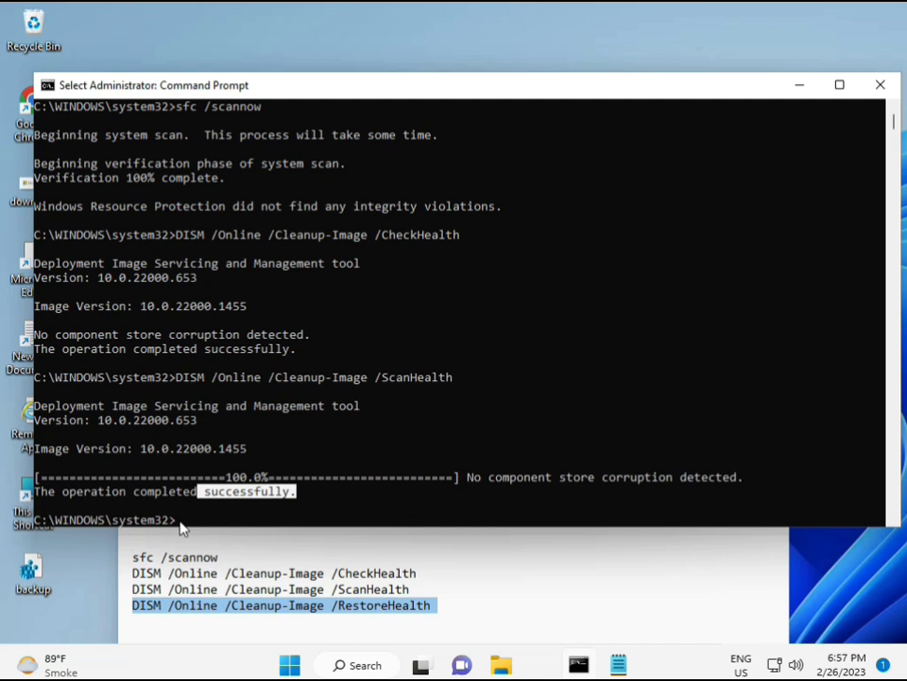
left_click(179, 523)
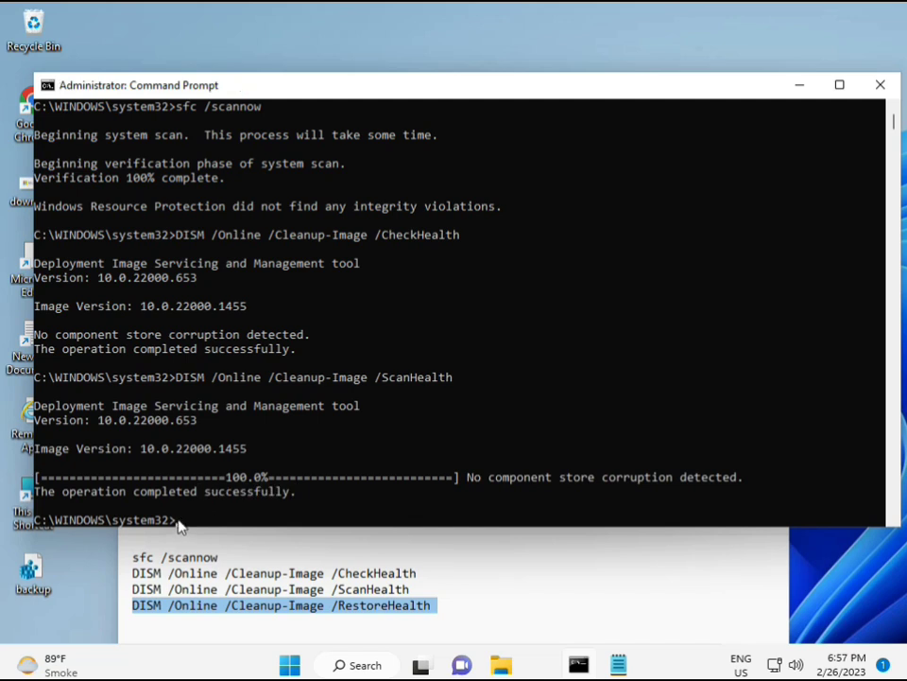
left_click(178, 523)
left_click(178, 523)
right_click(620, 519)
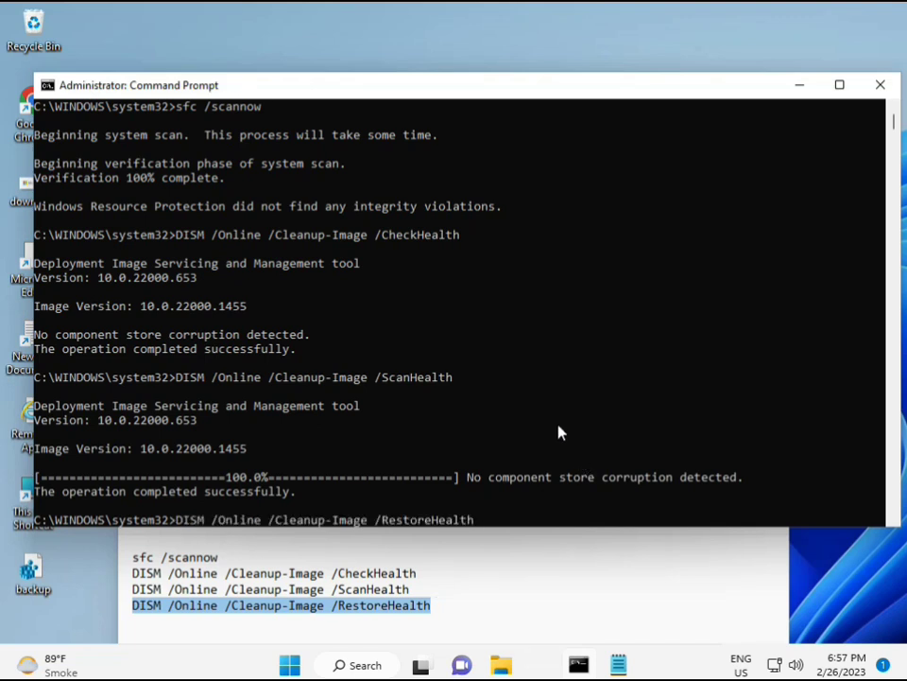
scroll(551, 427, "down", 10)
scroll(535, 429, "up", 10)
mouse_move(895, 125)
left_mouse_down()
mouse_move(896, 132)
mouse_move(896, 123)
left_mouse_up()
left_click(182, 266)
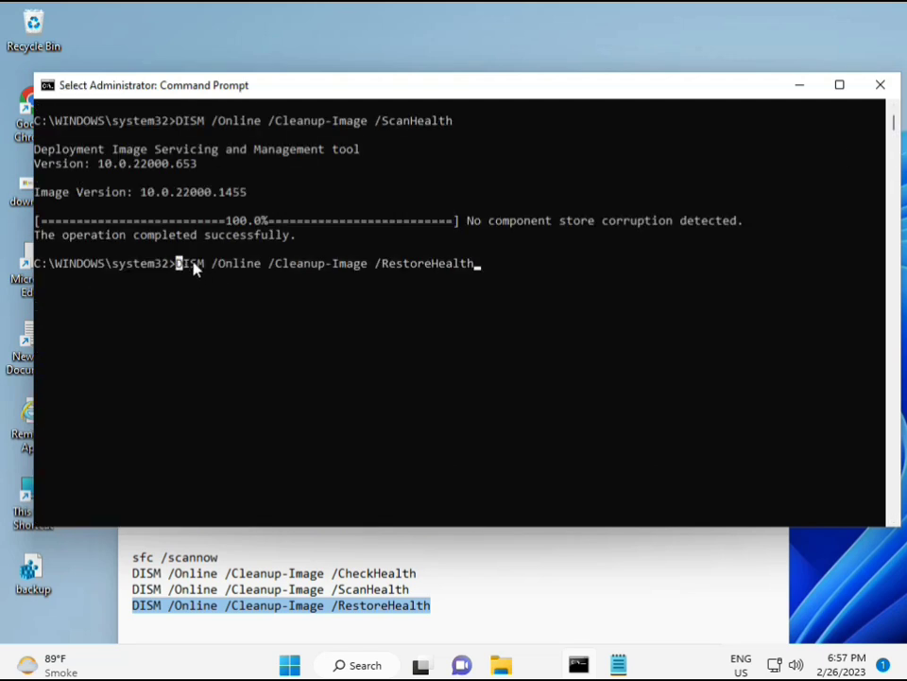
key("Escape")
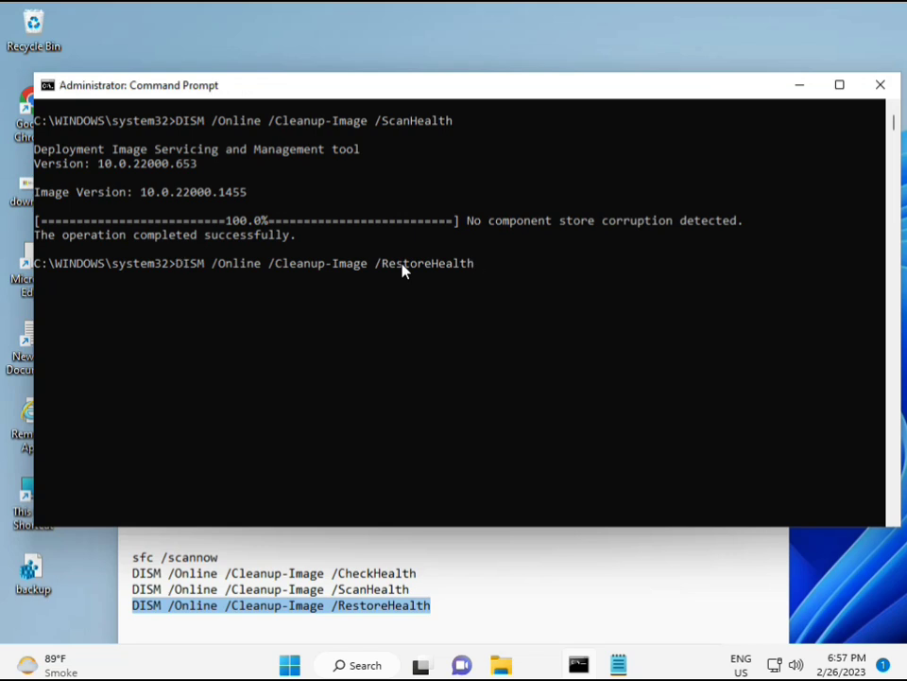
key("Return")
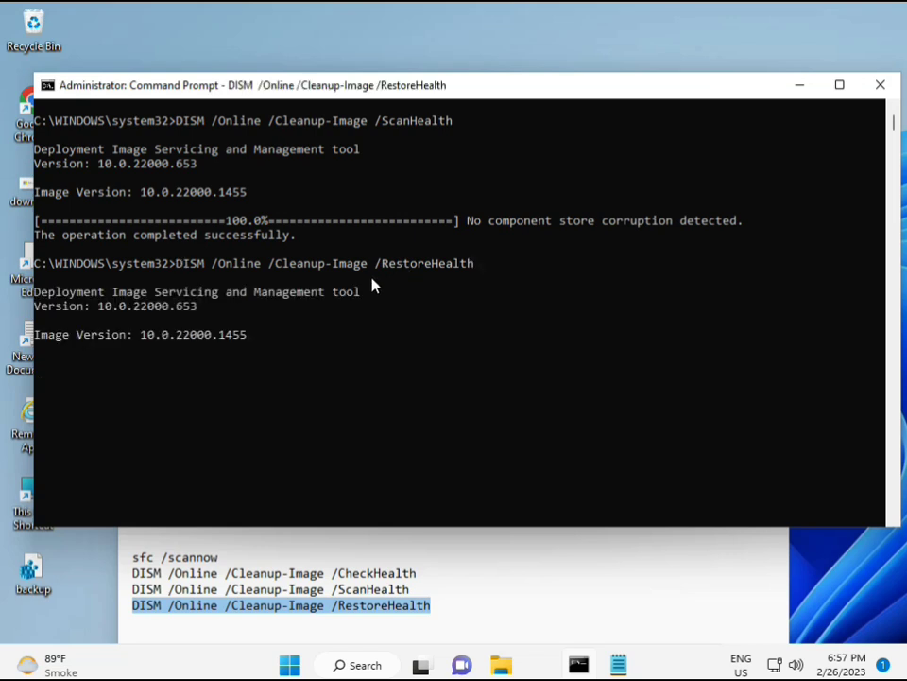